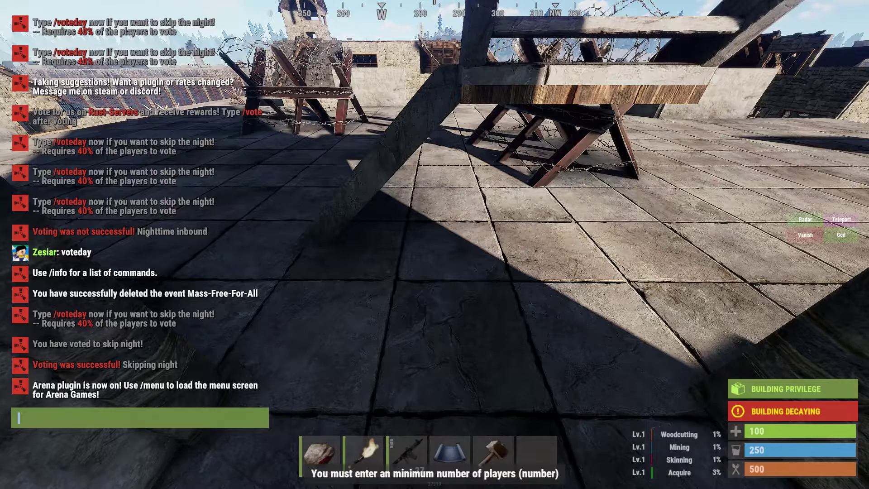
# Step: Switch to Notepad and review the required plugins, setup steps and example zone IDs for the Arena events
pyautogui.hotkey('alt', 'Tab')
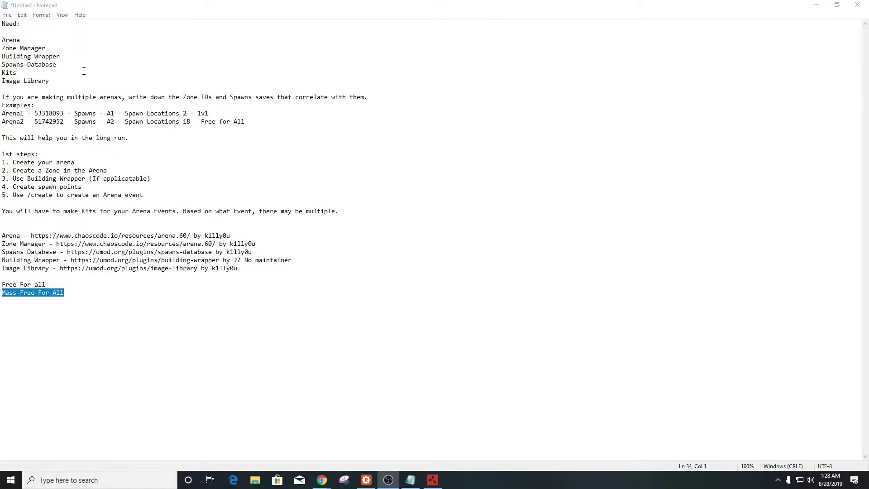
pyautogui.click(84, 71)
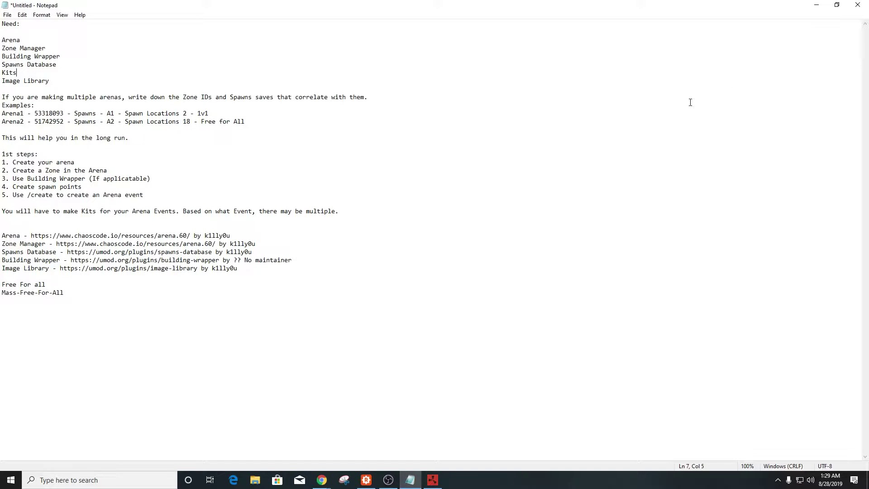
# Step: Switch to Chrome and look through the Arena plugin page up to its required and optional dependencies
pyautogui.hotkey('alt', 'Tab')
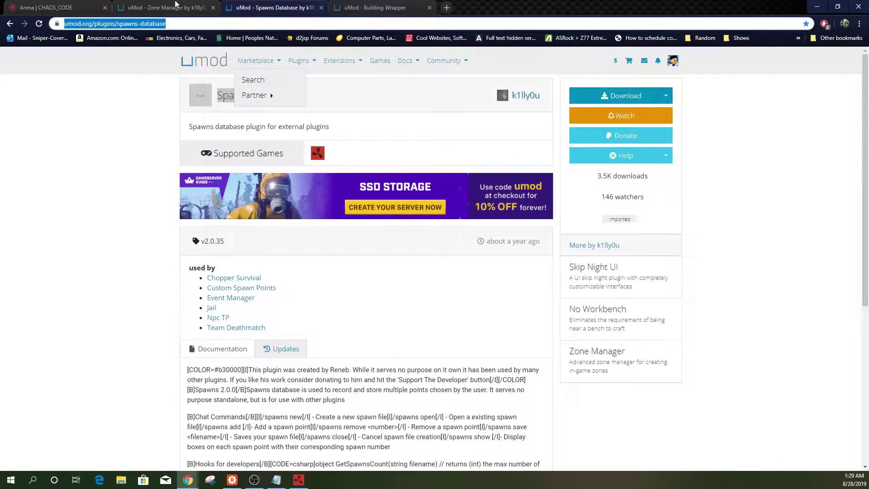
pyautogui.click(58, 3)
pyautogui.click(254, 479)
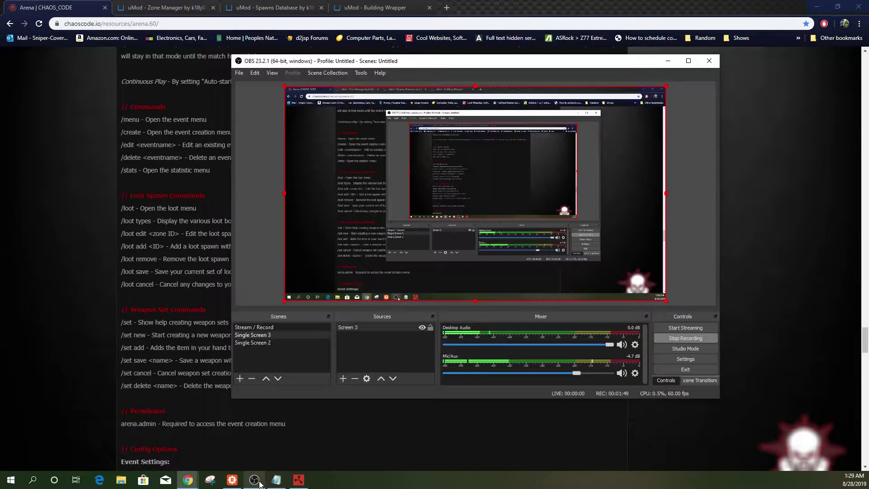
pyautogui.click(108, 193)
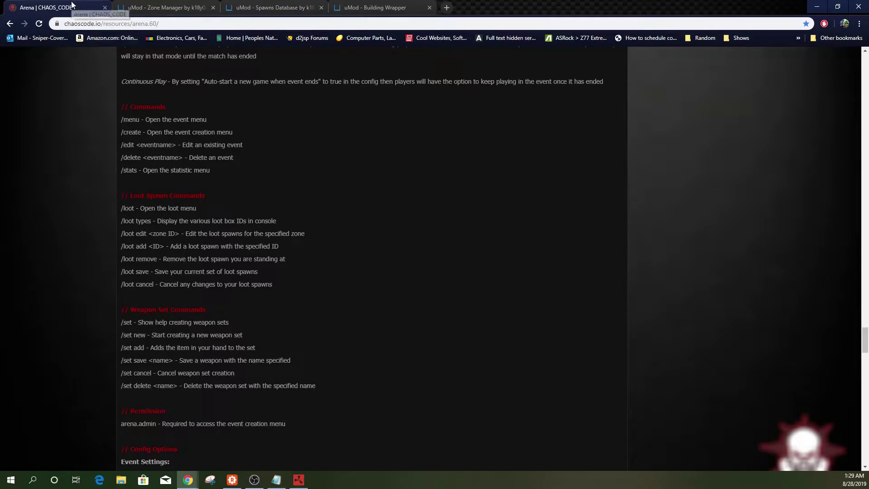
pyautogui.scroll(20, 258, 151)
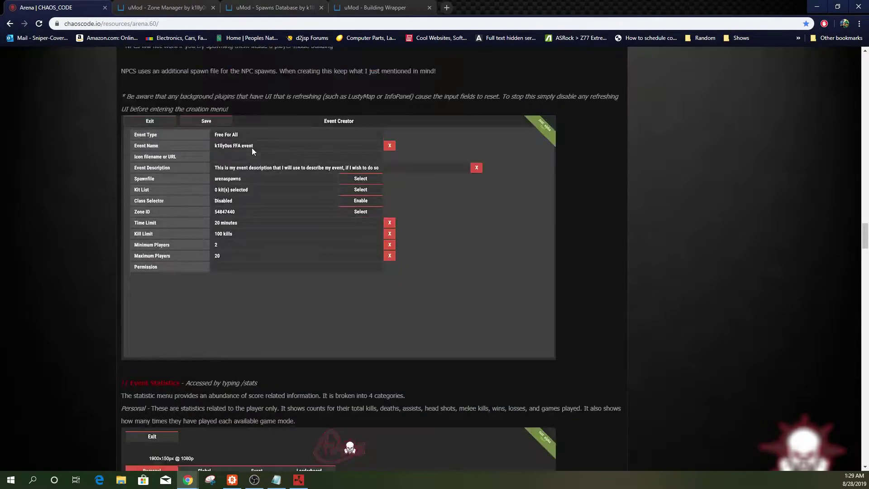
pyautogui.scroll(20, 247, 154)
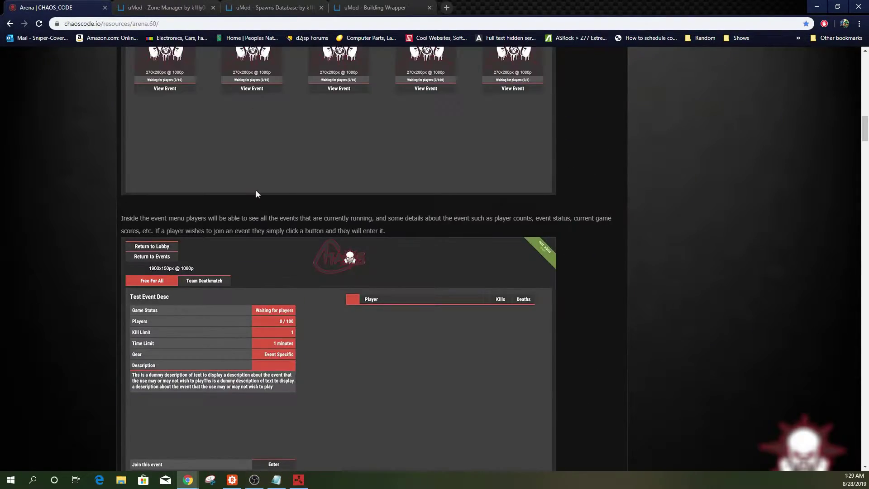
pyautogui.scroll(8, 248, 189)
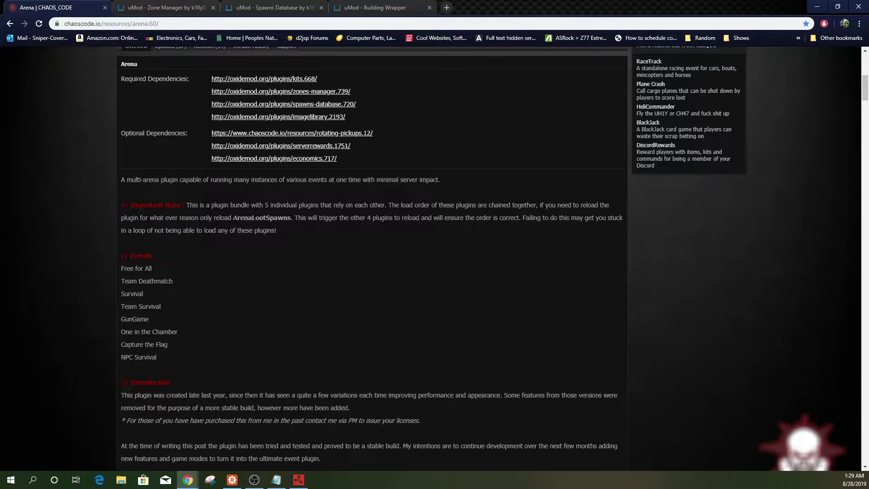
# Step: Examine the Arena page's important note about plugin load order and reloading only ArenaLootSpawns
pyautogui.moveTo(233, 218); pyautogui.dragTo(128, 205)
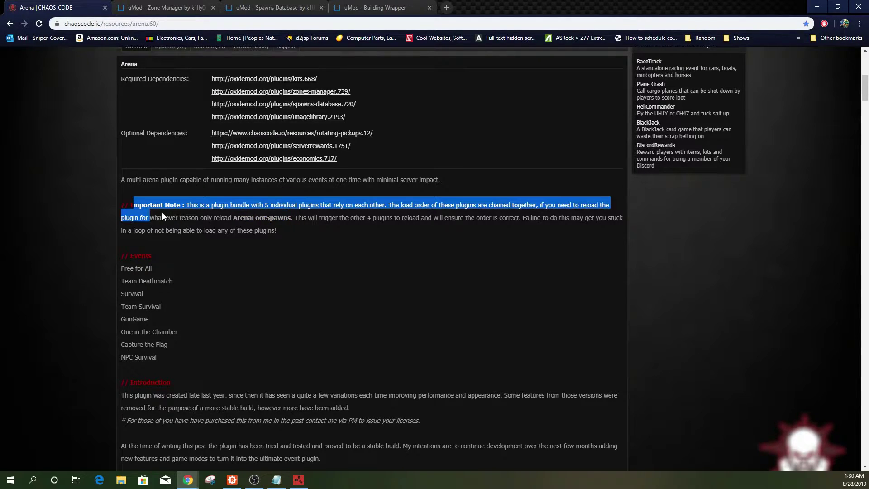
pyautogui.click(236, 228)
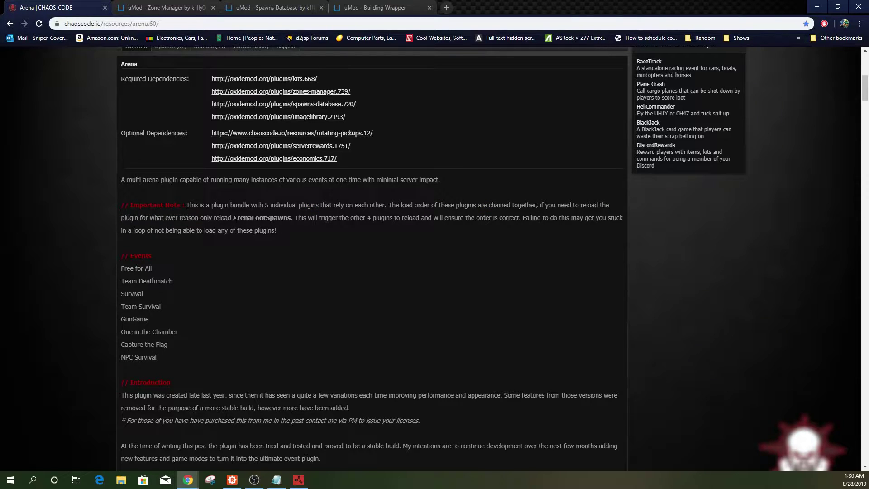
pyautogui.moveTo(233, 218); pyautogui.dragTo(291, 218)
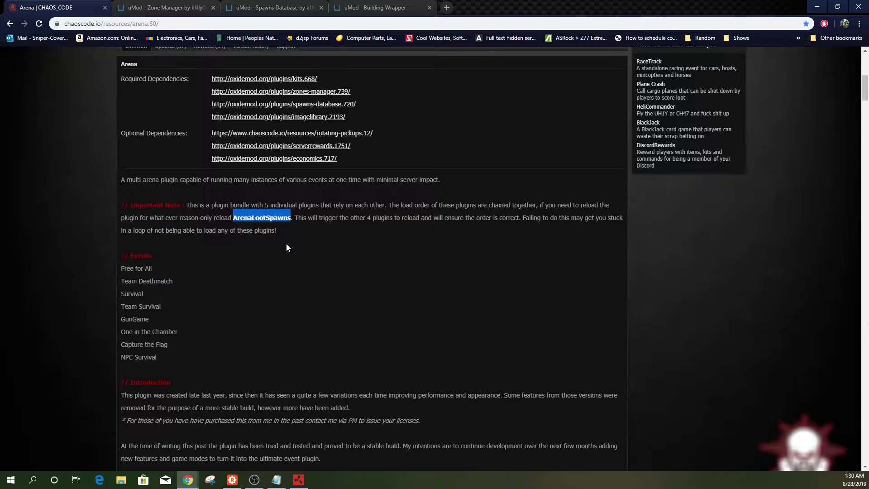
pyautogui.click(374, 248)
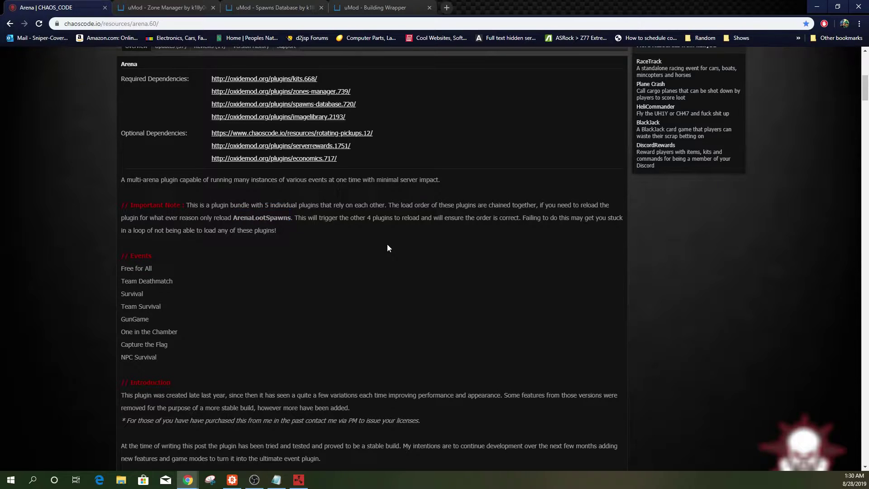
pyautogui.scroll(-20, 387, 247)
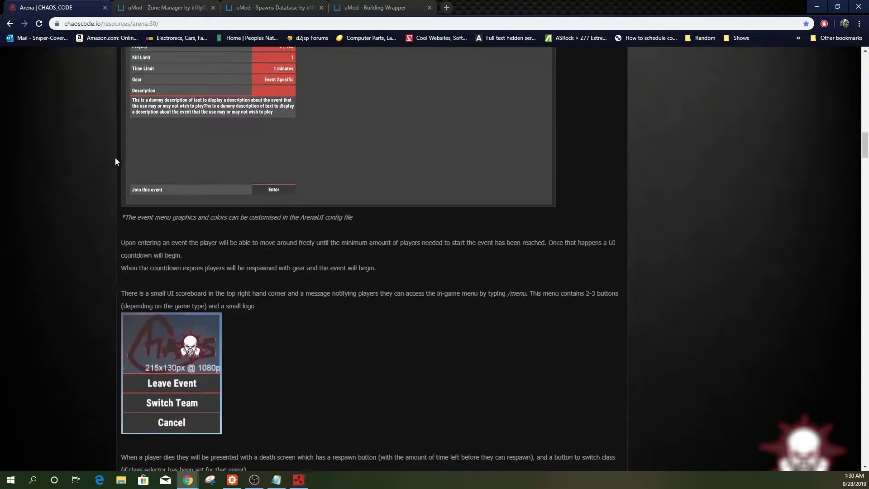
# Step: Look through the Zone Manager, Spawns Database and Building Wrapper pages on uMod, including their chat commands
pyautogui.click(154, 5)
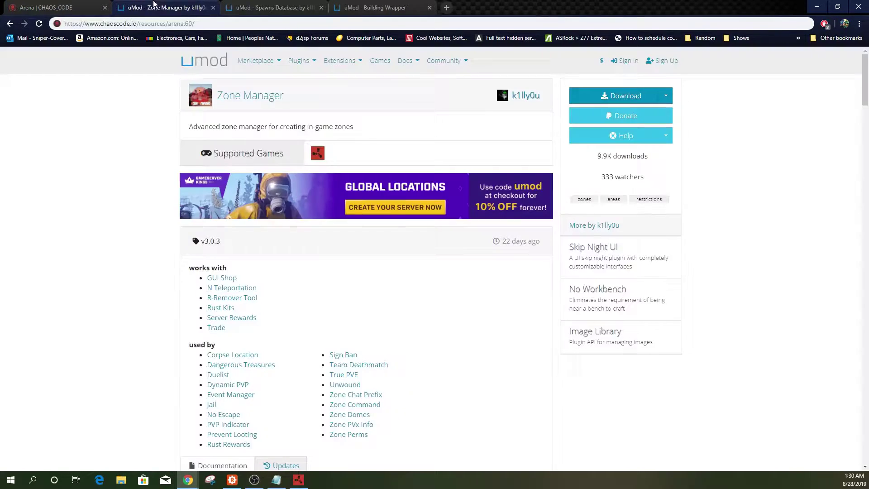
pyautogui.scroll(-14, 136, 199)
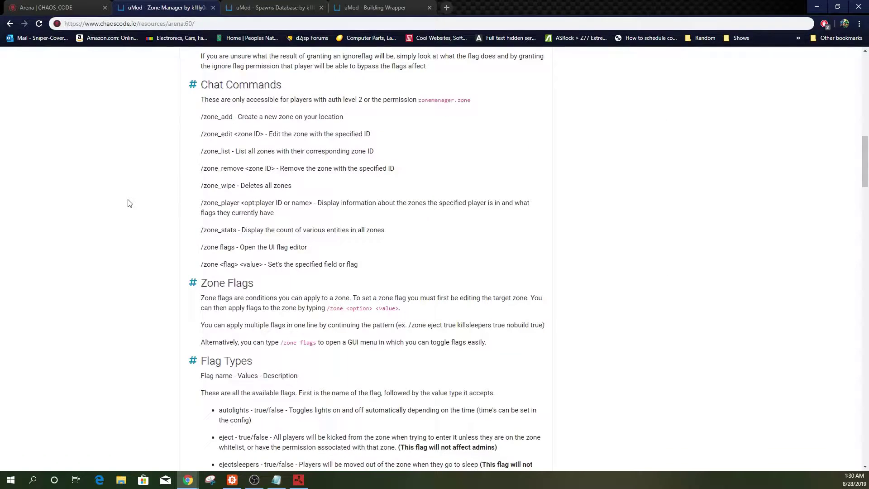
pyautogui.scroll(2, 134, 191)
pyautogui.click(276, 7)
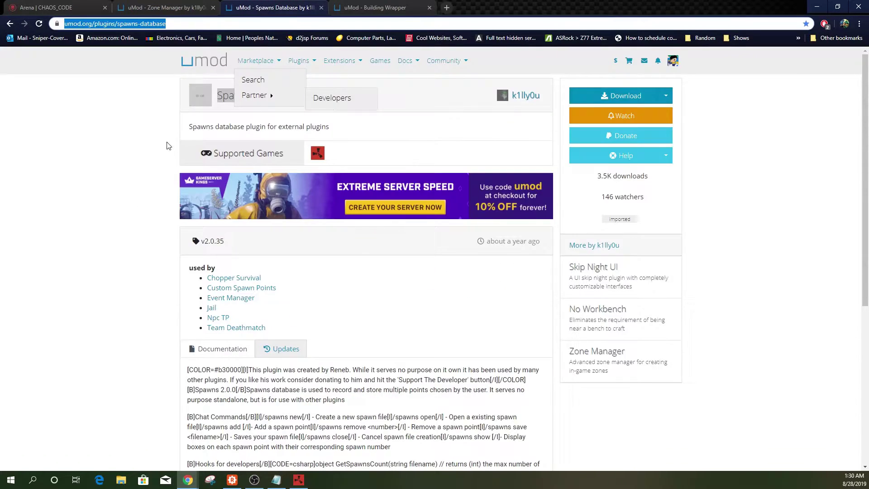
pyautogui.scroll(-6, 166, 145)
pyautogui.scroll(4, 159, 149)
pyautogui.click(386, 7)
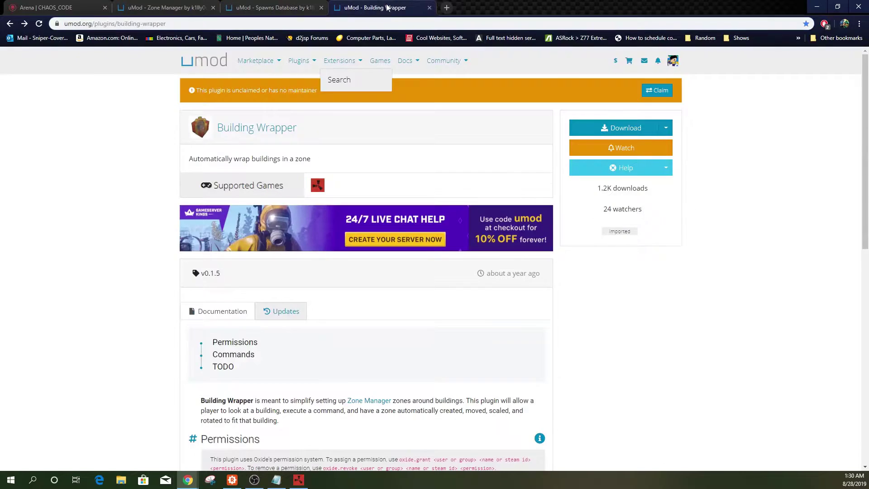
pyautogui.scroll(-6, 158, 181)
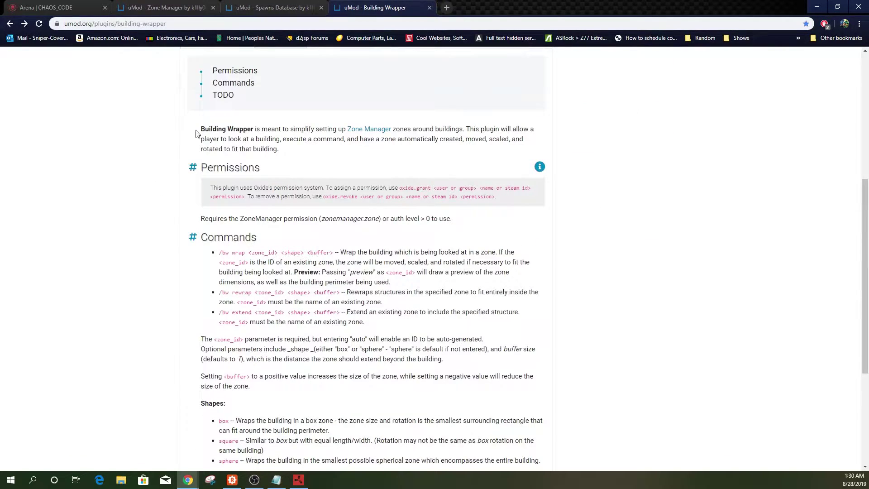
# Step: Return to the Arena plugin page and switch back to the Rust game window
pyautogui.click(65, 12)
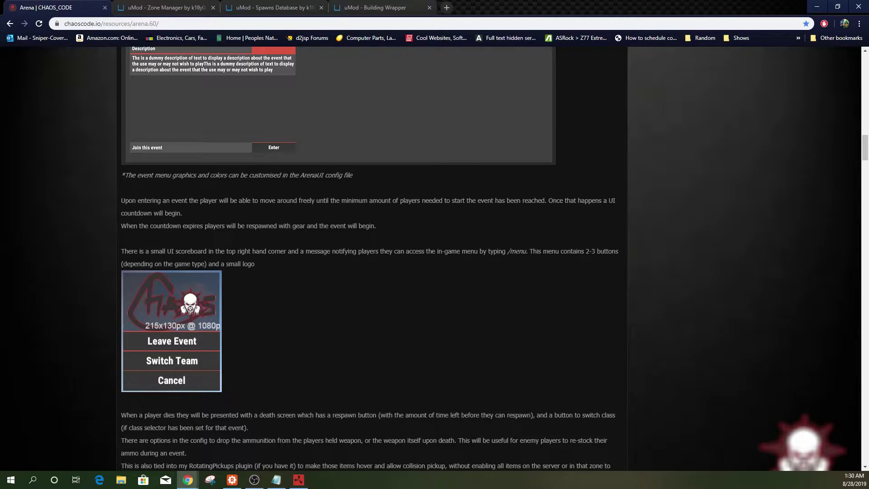
pyautogui.hotkey('alt', 'Tab')
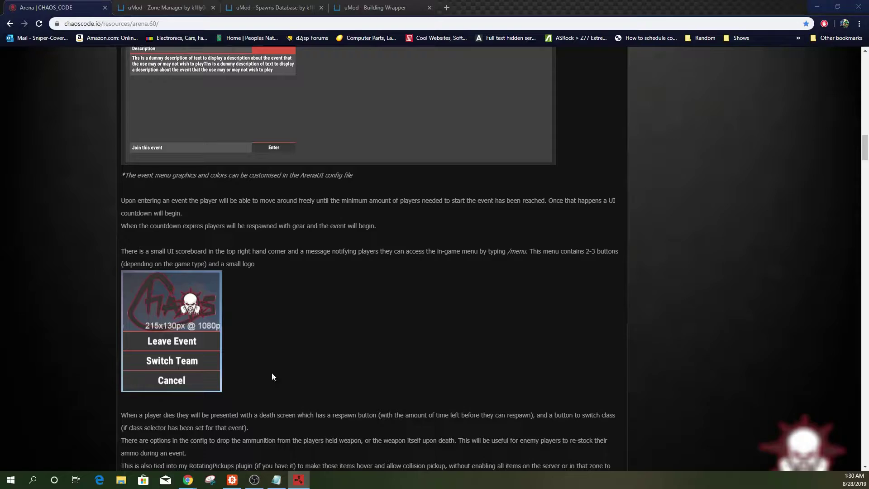
pyautogui.click(254, 479)
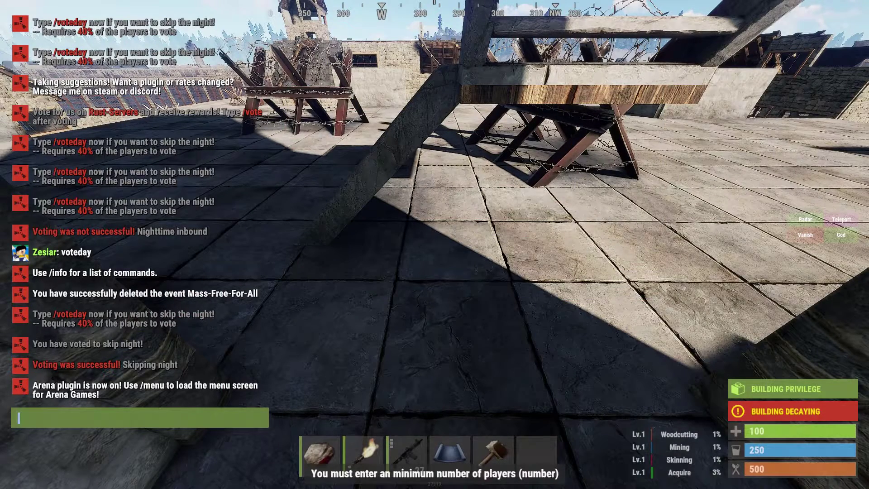
pyautogui.write('/zo')
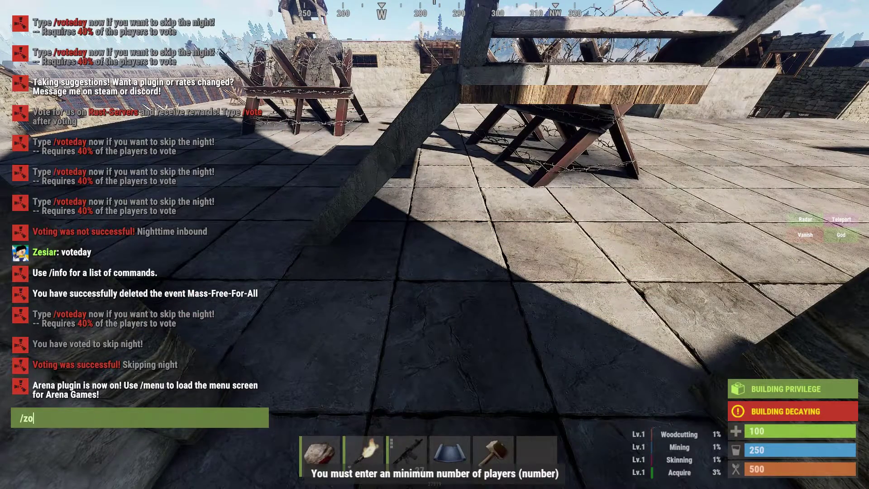
pyautogui.write('ne_add name')
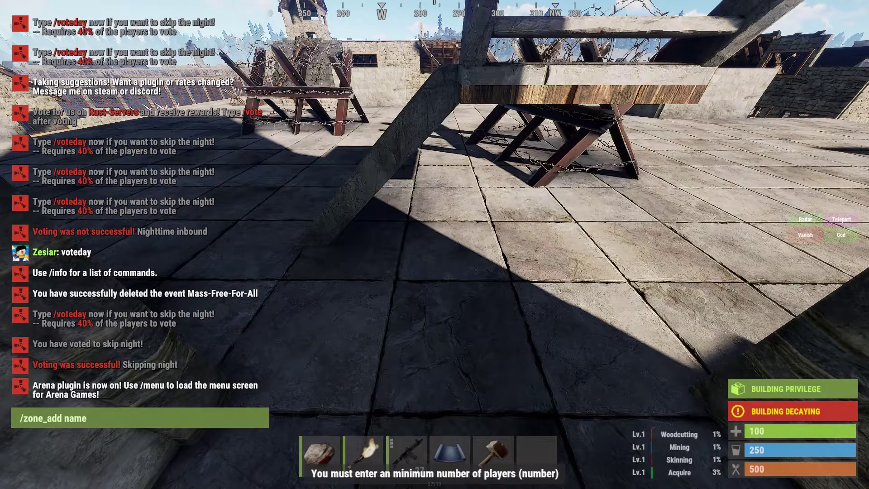
pyautogui.press('BackSpace')
pyautogui.press('BackSpace')
pyautogui.press('BackSpace')
pyautogui.press('BackSpace')
pyautogui.press('BackSpace')
pyautogui.press('BackSpace')
pyautogui.press('BackSpace')
pyautogui.press('BackSpace')
pyautogui.press('BackSpace')
pyautogui.press('BackSpace')
pyautogui.press('BackSpace')
pyautogui.press('BackSpace')
pyautogui.press('BackSpace')
pyautogui.press('BackSpace')
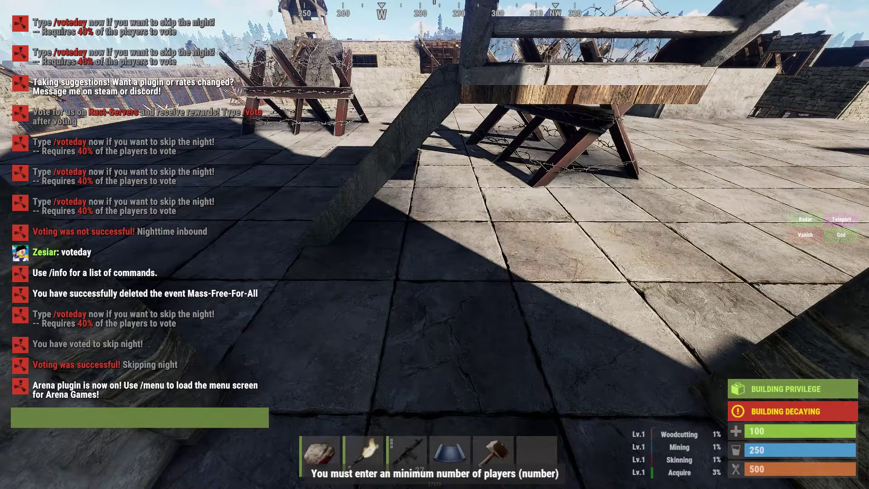
# Step: Wrap the arena building in a box-shaped zone with the chat command /bw wrap 69633182 box
pyautogui.write('/')
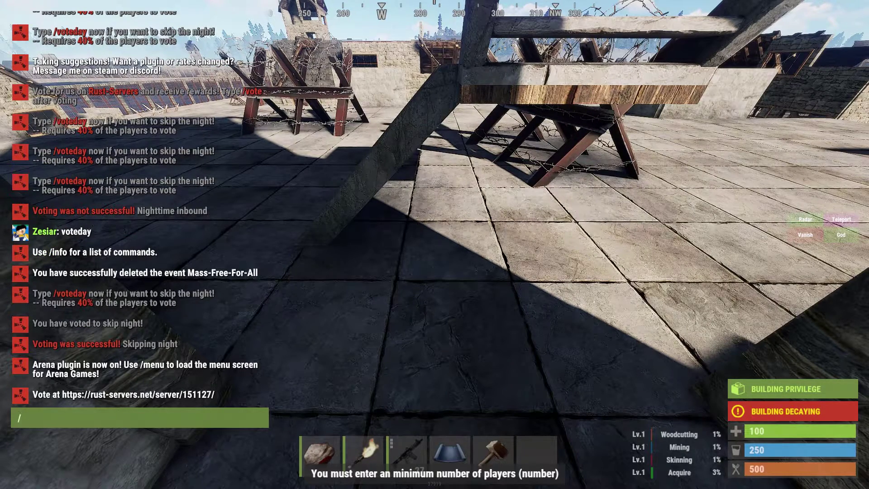
pyautogui.write('zoom')
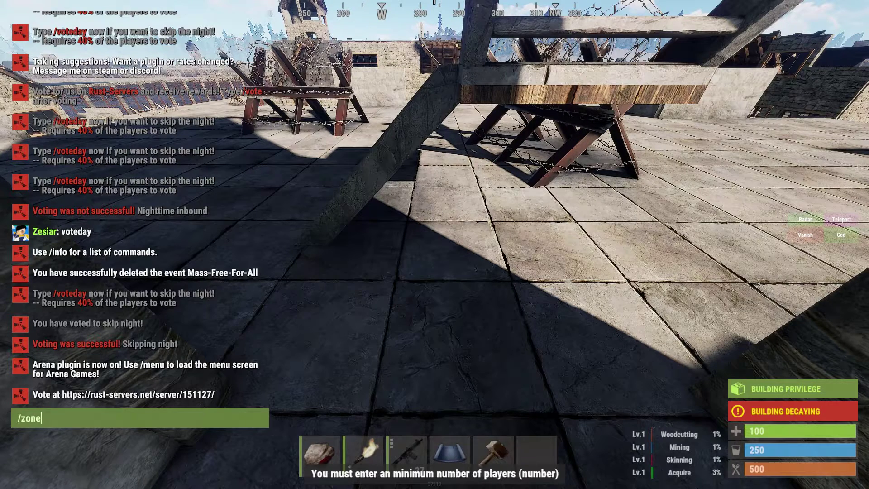
pyautogui.press('BackSpace')
pyautogui.press('BackSpace')
pyautogui.press('BackSpace')
pyautogui.press('BackSpace')
pyautogui.write('bw wrap')
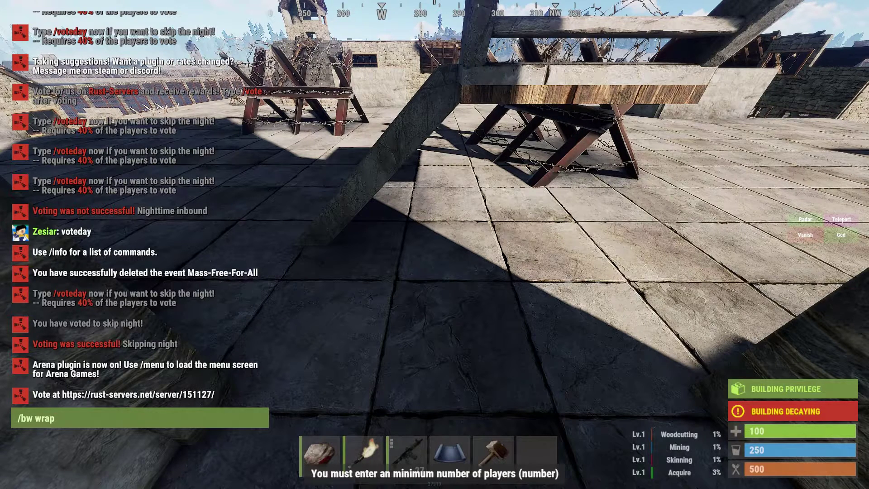
pyautogui.write(' 69')
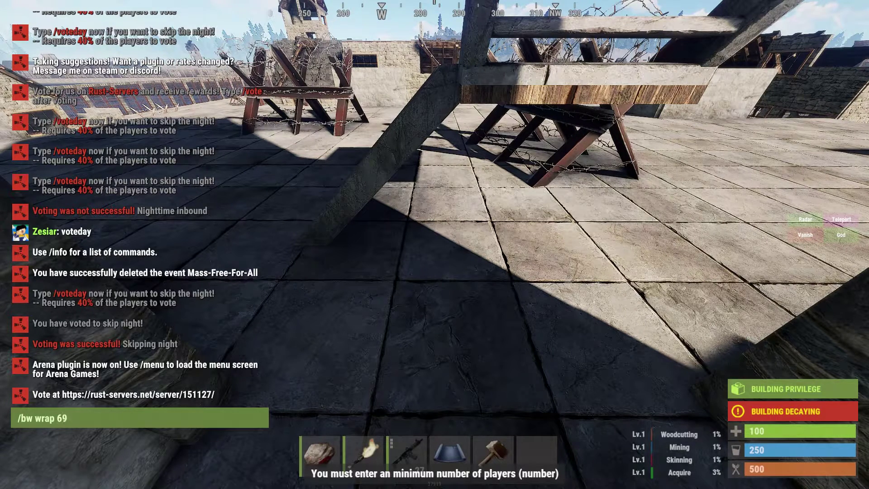
pyautogui.write('6331')
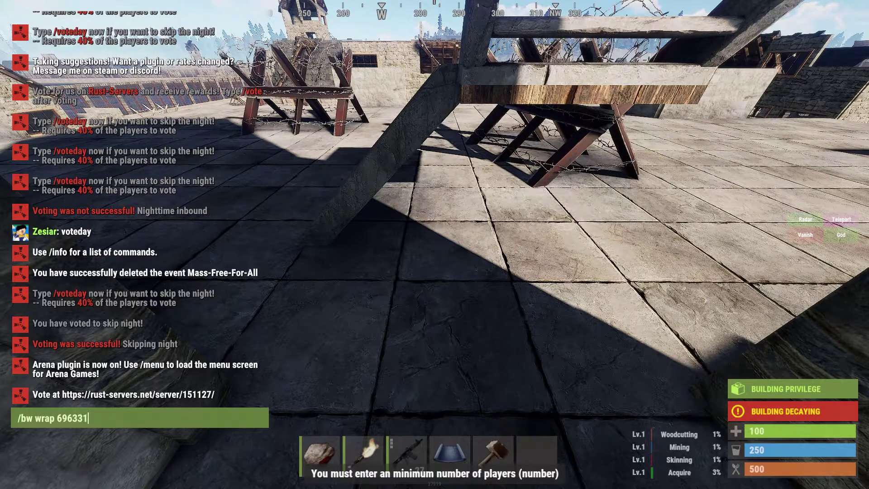
pyautogui.write('82 box')
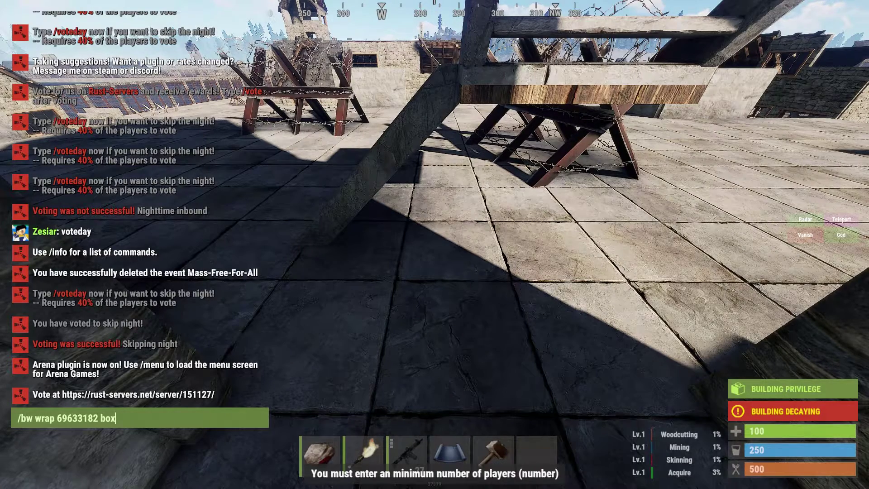
pyautogui.press('Return')
# Step: Start a new spawn file with the chat command /spawns new
pyautogui.press('Return')
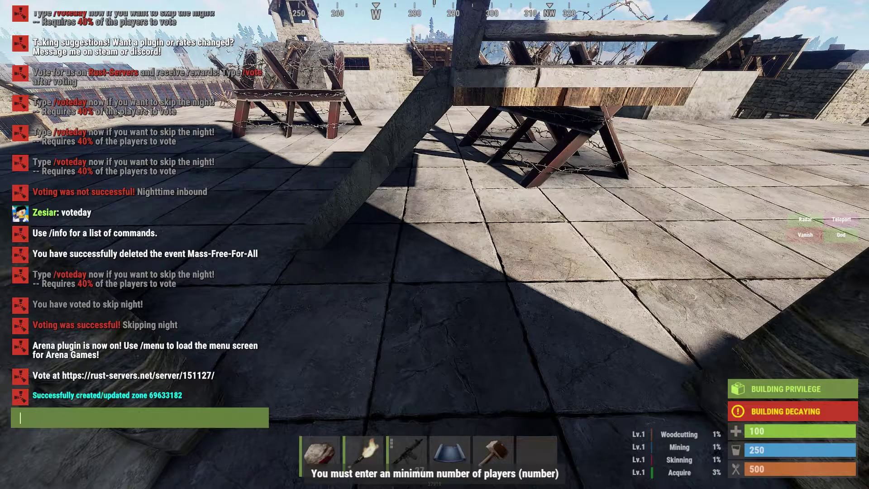
pyautogui.write('/spawns new')
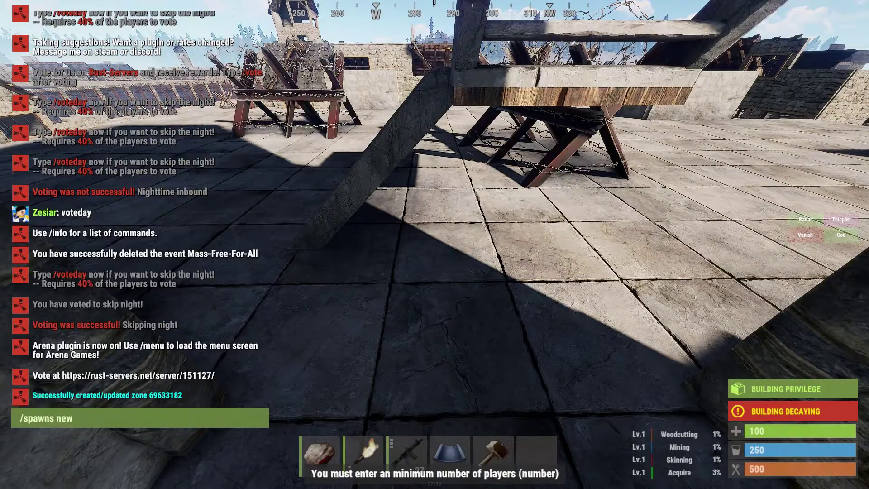
pyautogui.press('Return')
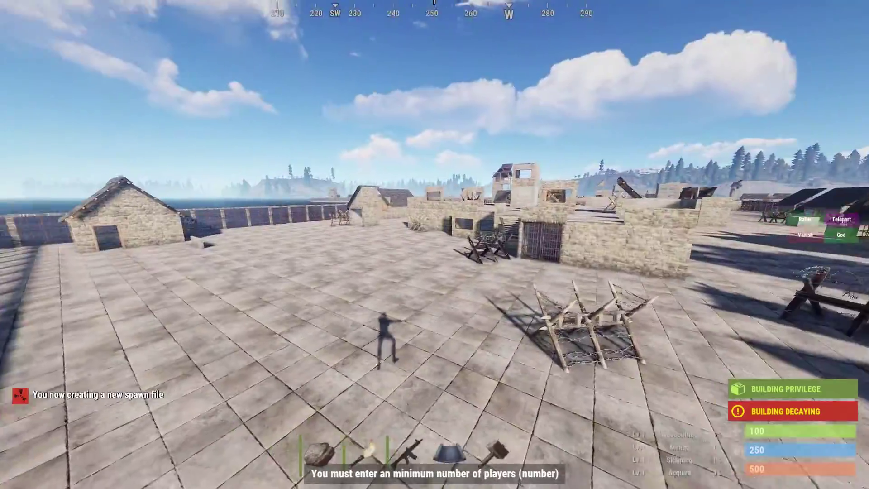
# Step: Add spawn points at different places around the arena with the chat command /spawns add, up to the 18th point
pyautogui.press('w')
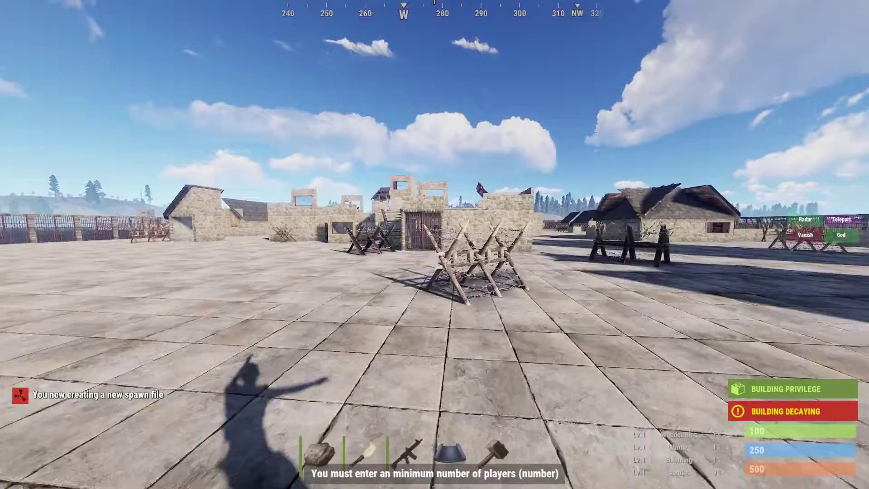
pyautogui.press('w')
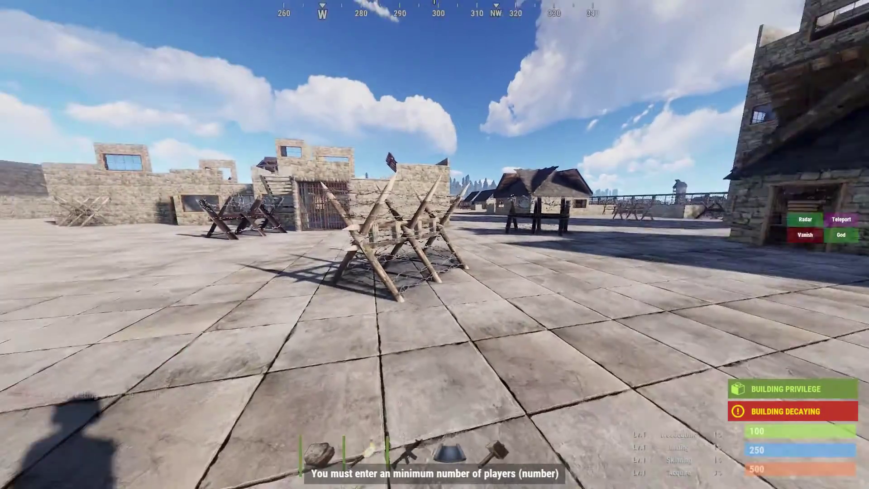
pyautogui.press('w')
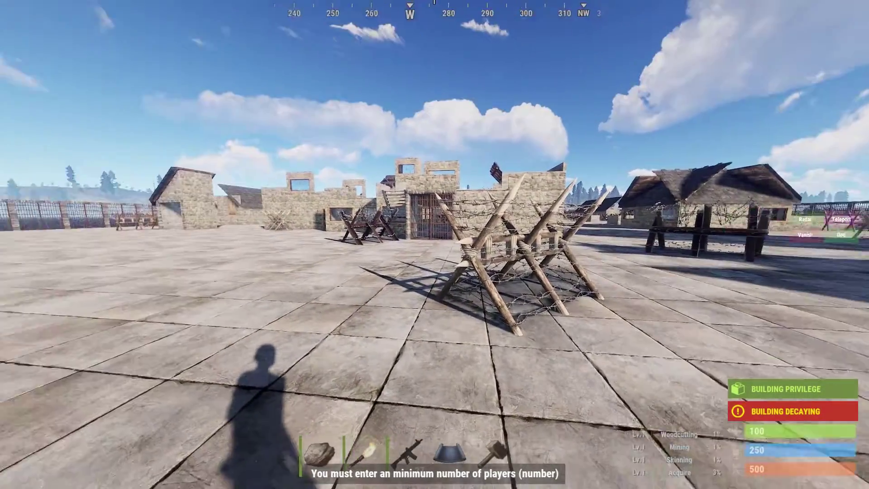
pyautogui.press('Return')
pyautogui.write('/')
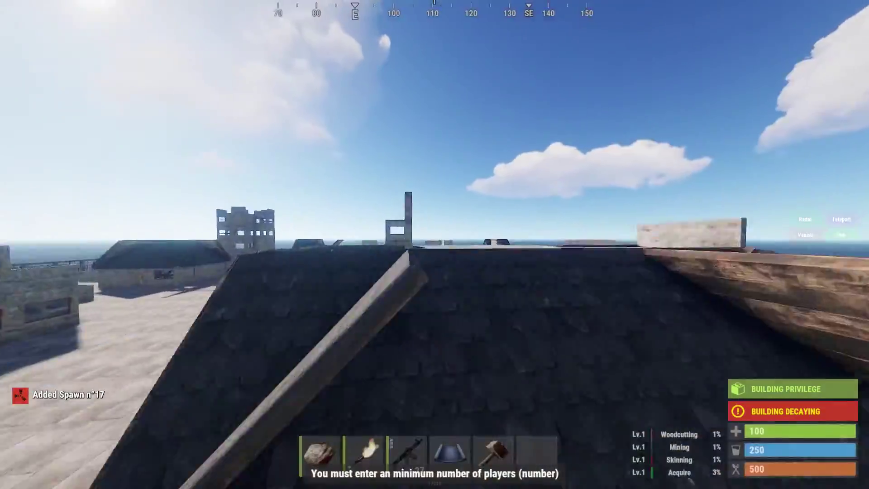
pyautogui.press('w')
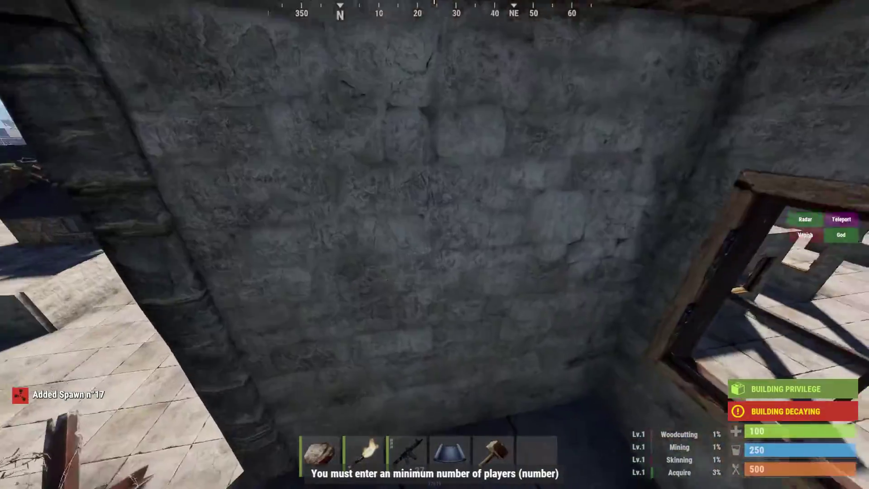
pyautogui.moveTo(434, 244)
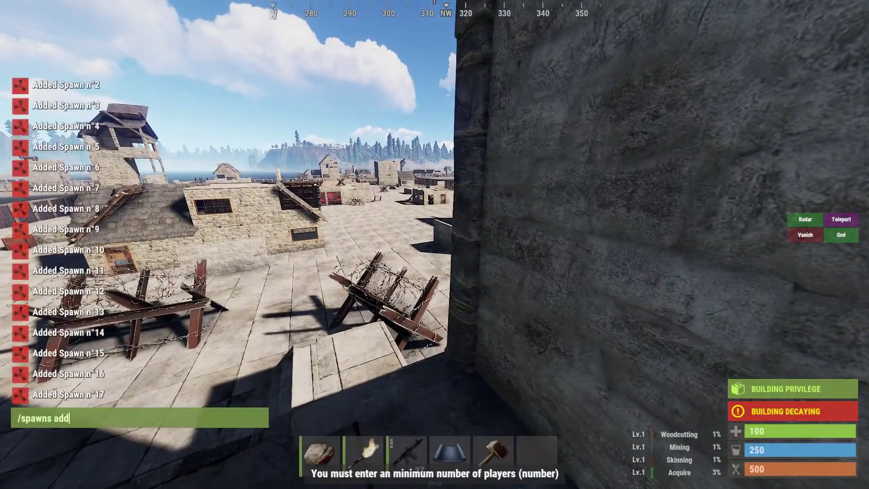
pyautogui.press('Return')
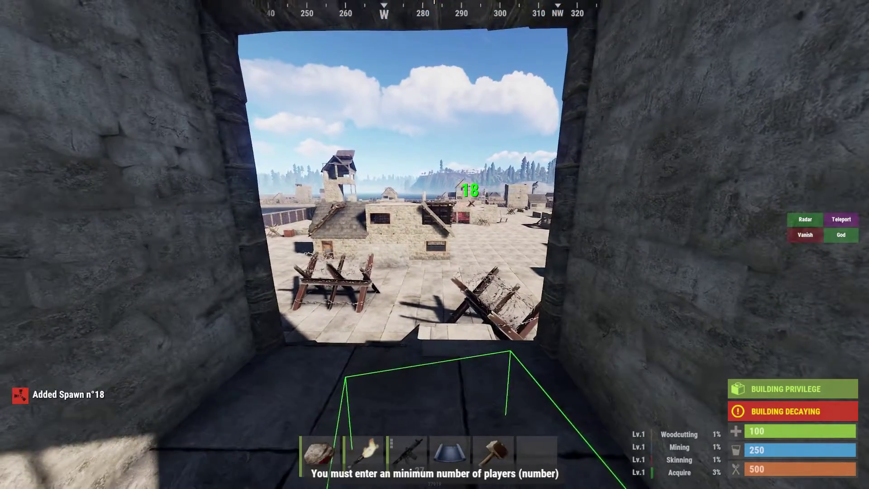
# Step: Save the spawn points as spawn file A5 with the chat command /spawns save A5
pyautogui.press('Return')
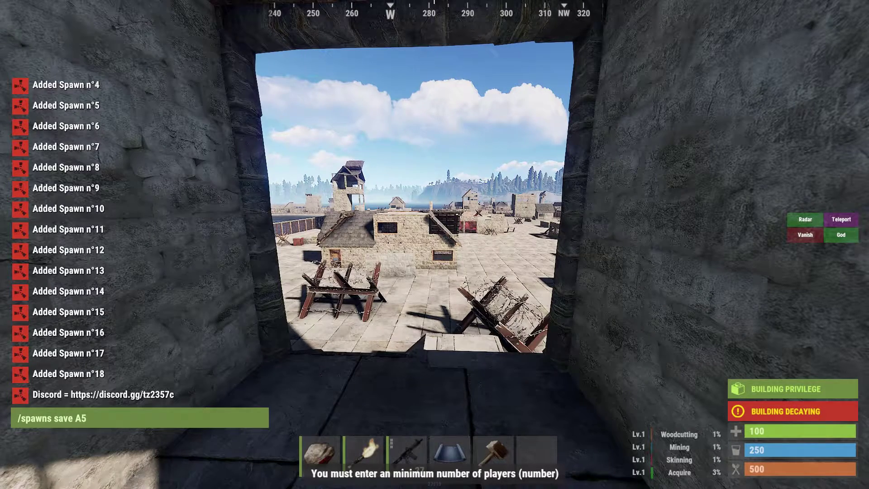
pyautogui.press('Return')
pyautogui.press('s')
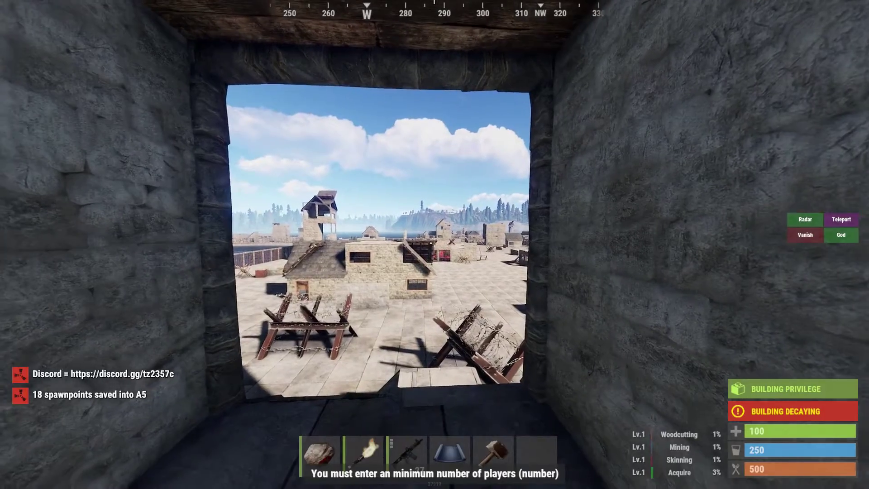
pyautogui.press('s')
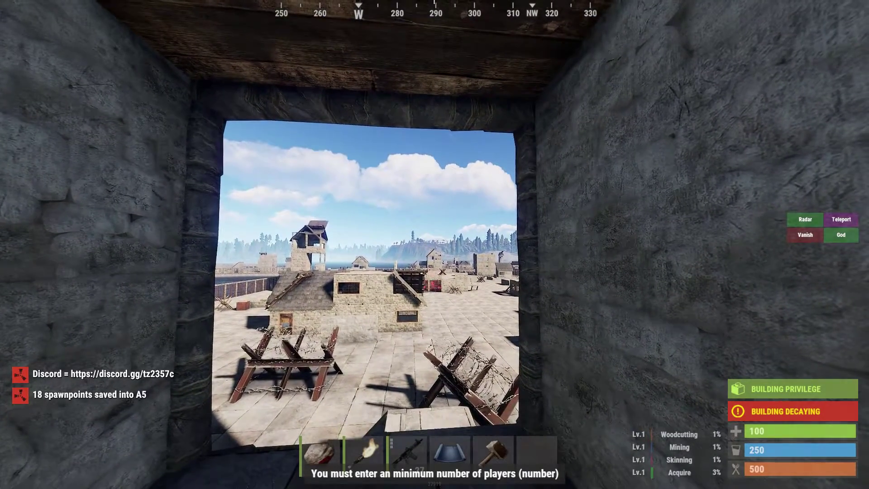
pyautogui.press('w')
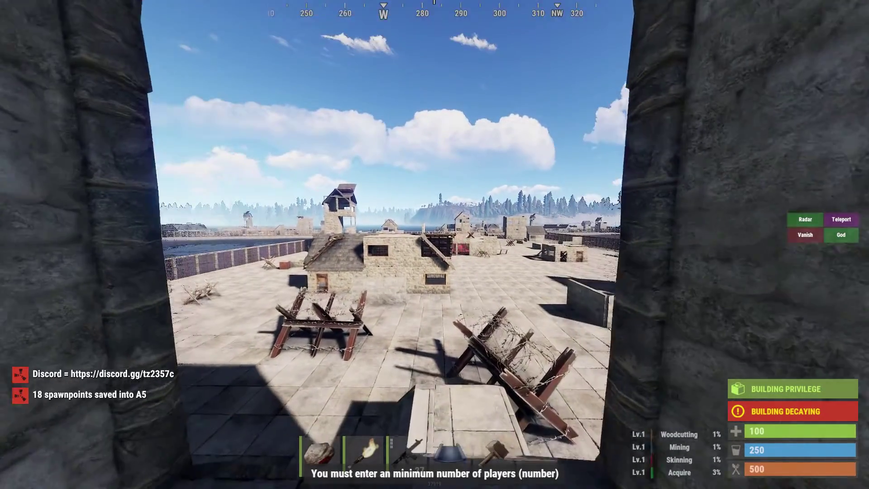
pyautogui.press('s')
pyautogui.press('w')
pyautogui.press('s')
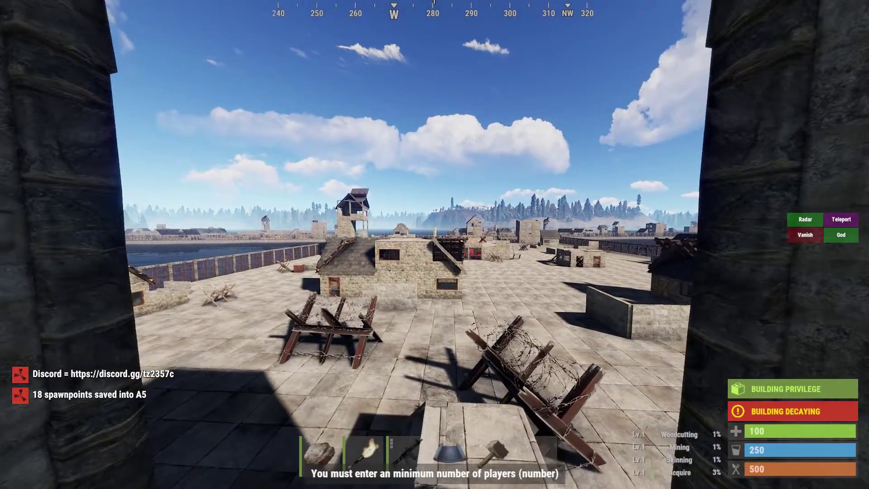
pyautogui.press('w')
pyautogui.press('s')
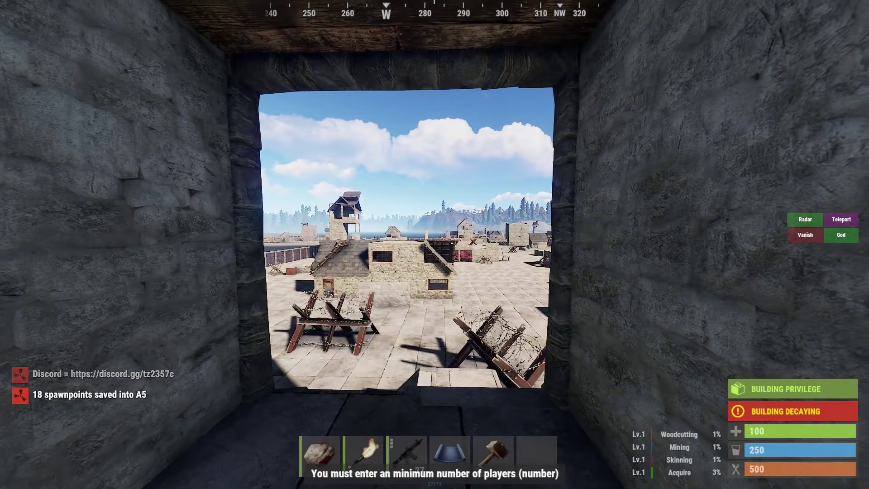
# Step: Start editing the arena zone with the chat command /zone_edit 69633182
pyautogui.write('t')
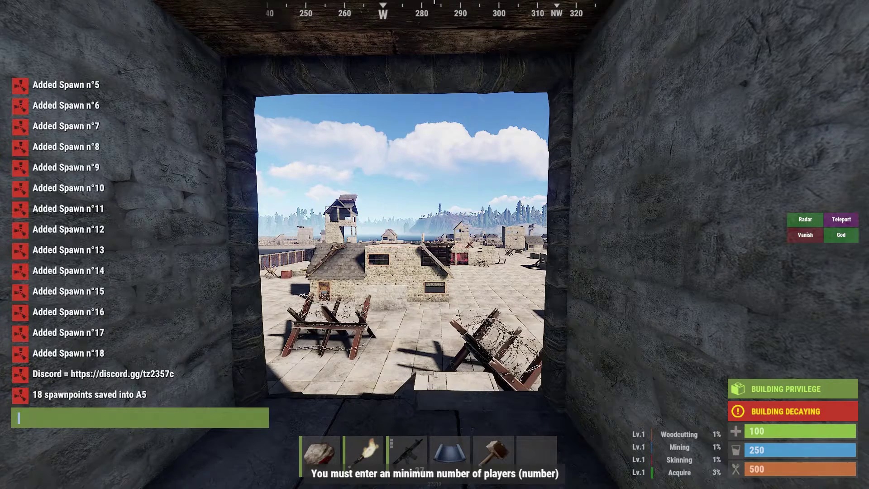
pyautogui.write('/')
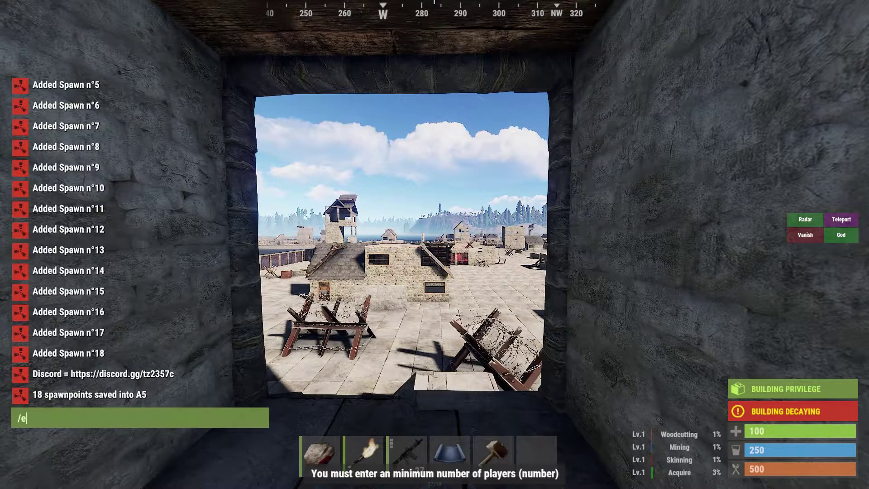
pyautogui.write('zone_edit ')
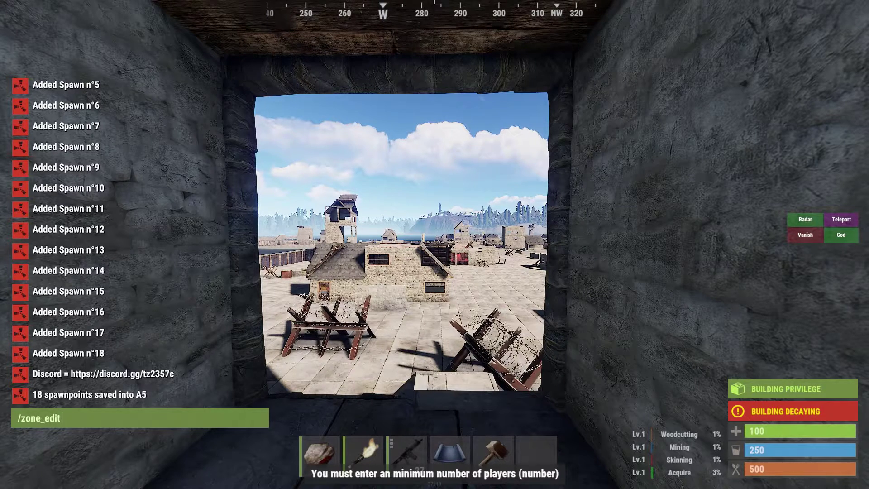
pyautogui.write('6963')
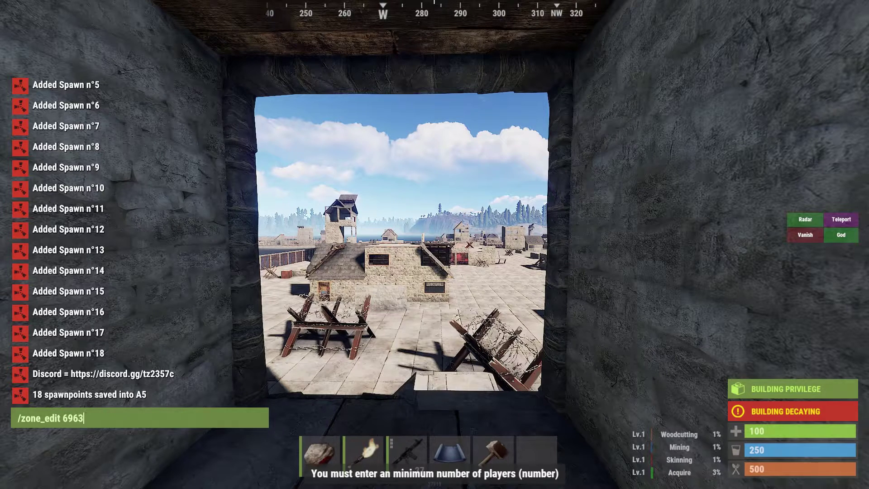
pyautogui.write('3182')
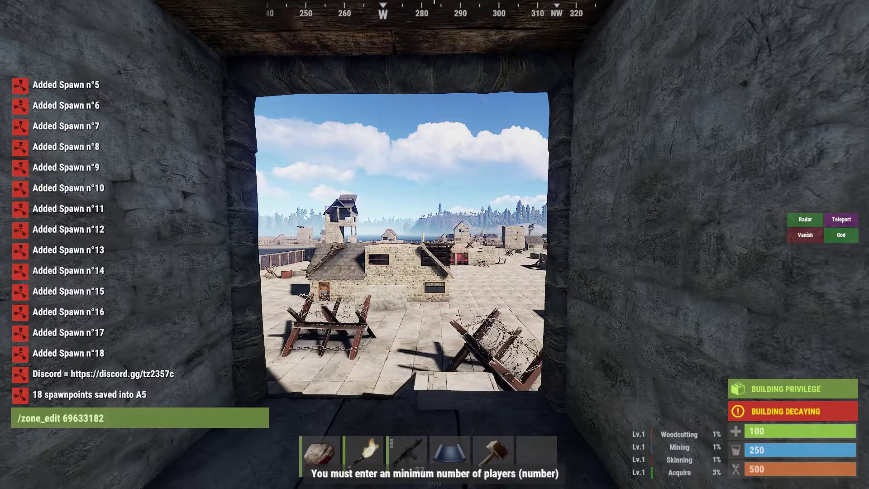
pyautogui.hotkey('ctrl', 'shift', 'Left')
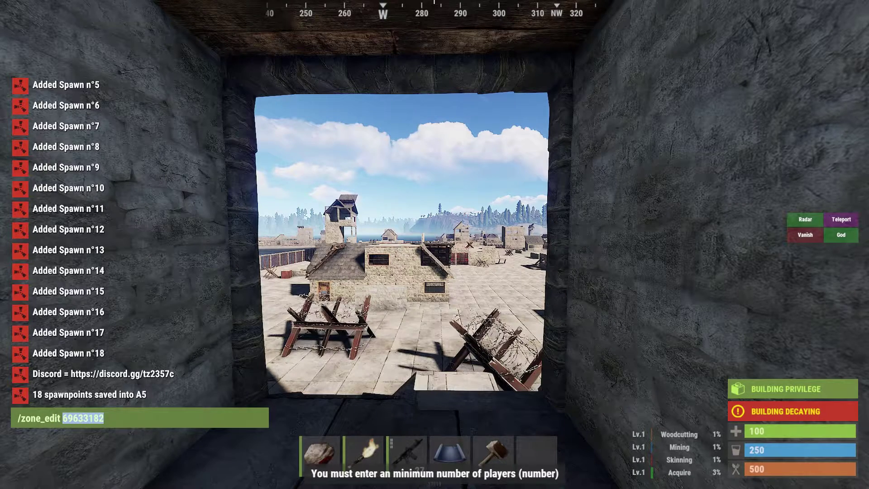
pyautogui.press('Return')
# Step: Review the arena zone's flags with the chat command /zone_flags and close the flag editor
pyautogui.press('Return')
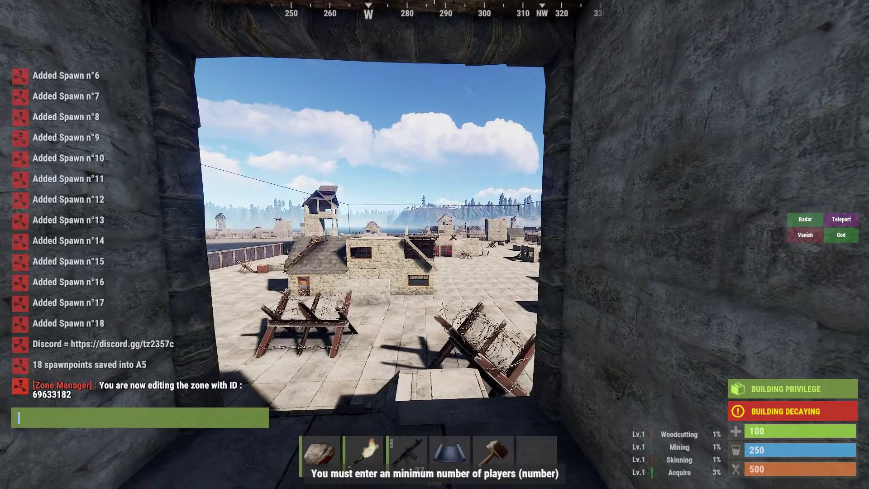
pyautogui.write('/zone')
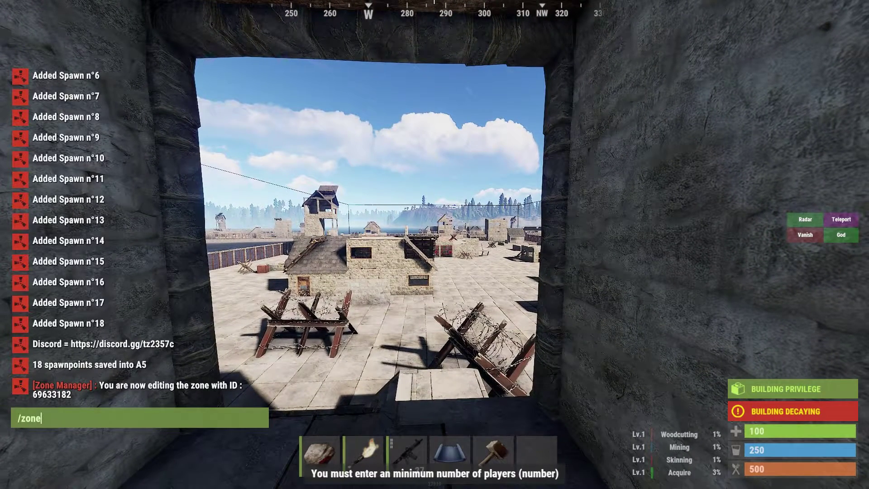
pyautogui.write('_flags')
pyautogui.press('Return')
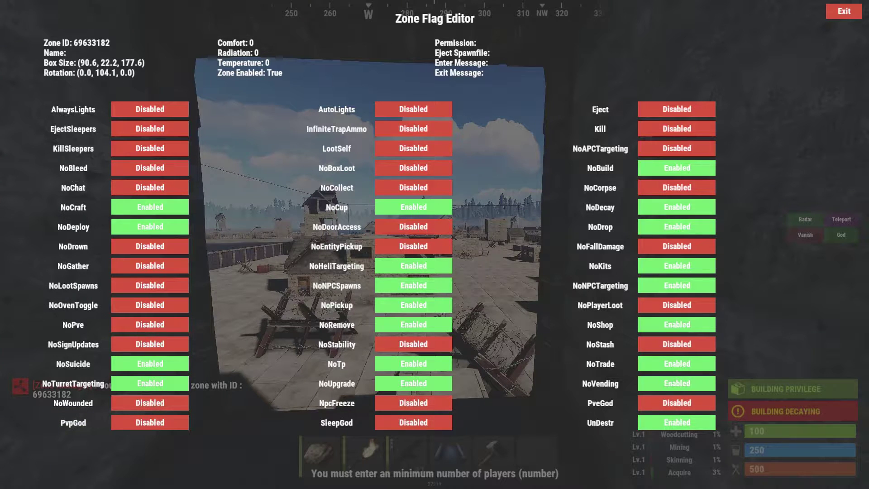
pyautogui.click(843, 11)
# Step: Start a new arena event with the chat command /create and choose the Free For All event type
pyautogui.press('w')
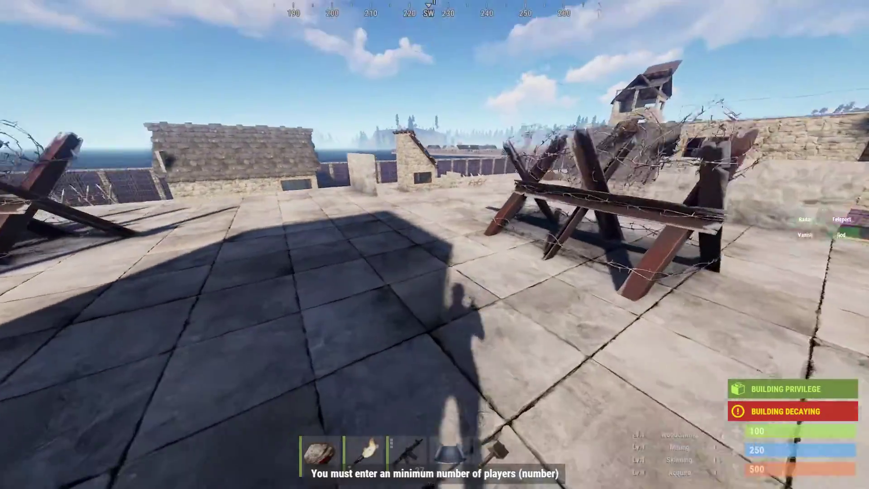
pyautogui.press('w')
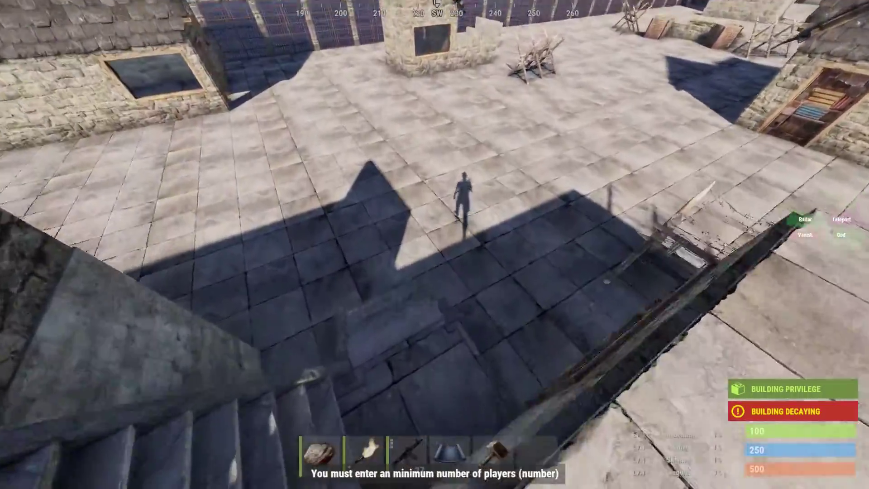
pyautogui.press('Return')
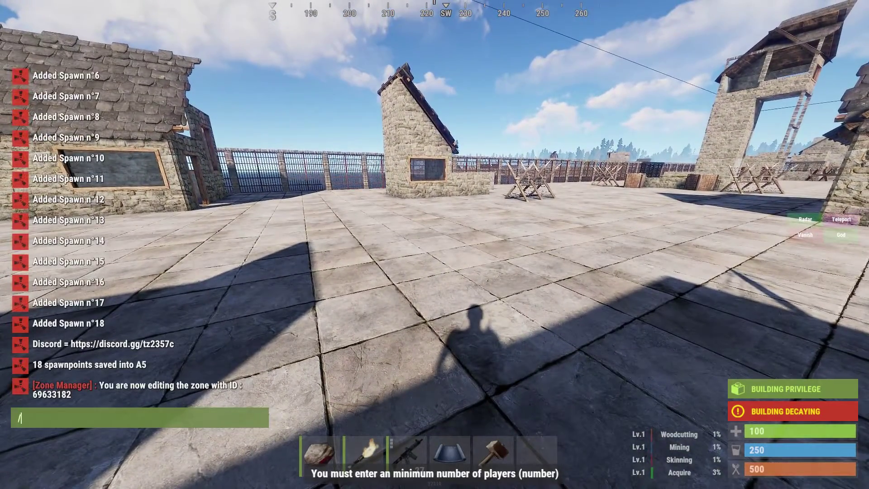
pyautogui.write('/create')
pyautogui.press('Return')
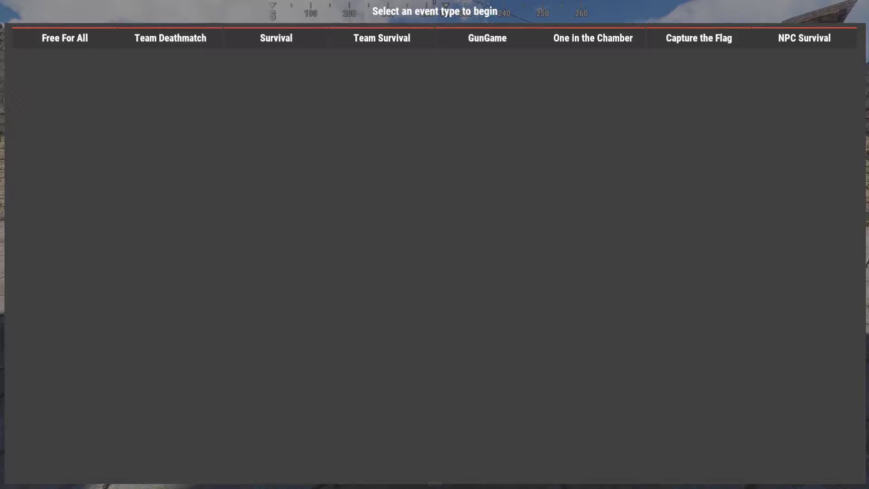
pyautogui.click(65, 38)
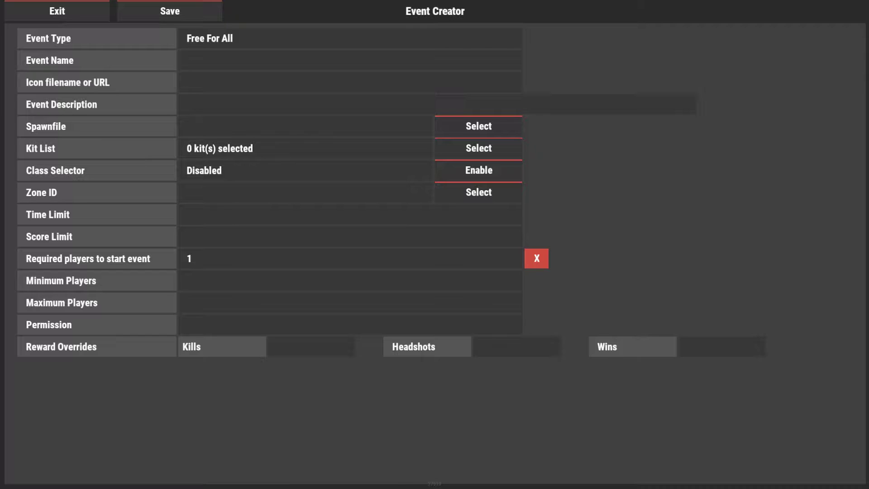
# Step: Name the event Mass-Free-For-All and give it the description "Free For all"
pyautogui.write('Mass-Free-For-All')
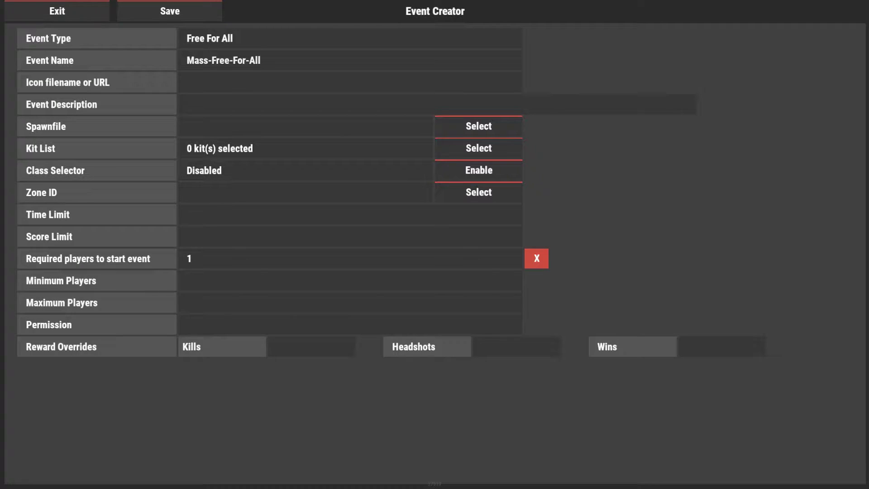
pyautogui.press('Return')
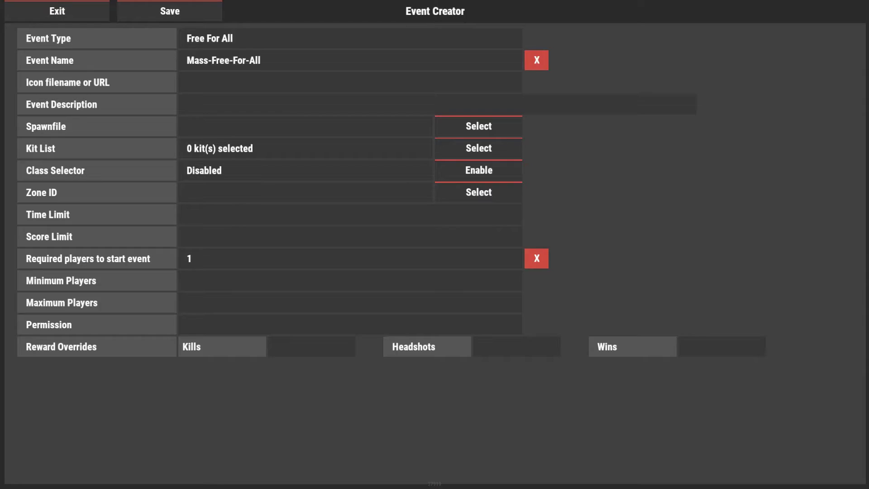
pyautogui.write('Free For all')
pyautogui.press('Return')
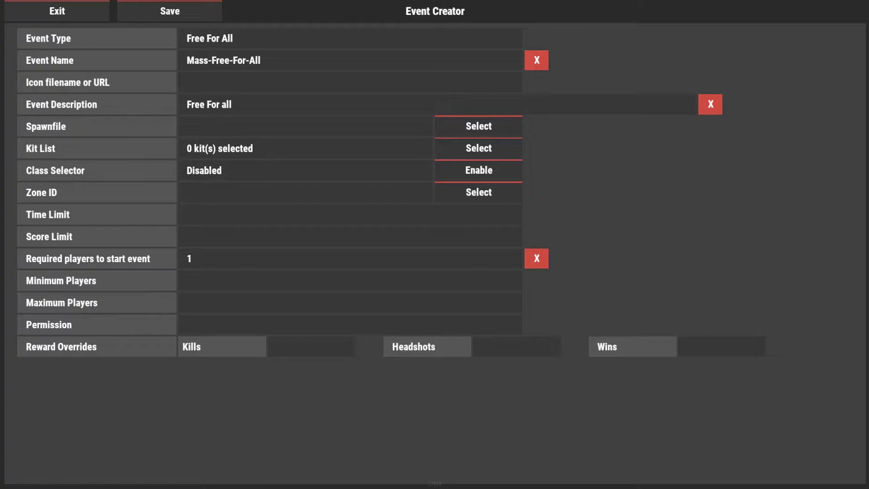
# Step: Assign the spawn file A5 to the event and make the kits arenagun and arenawepweak available in it
pyautogui.click(478, 126)
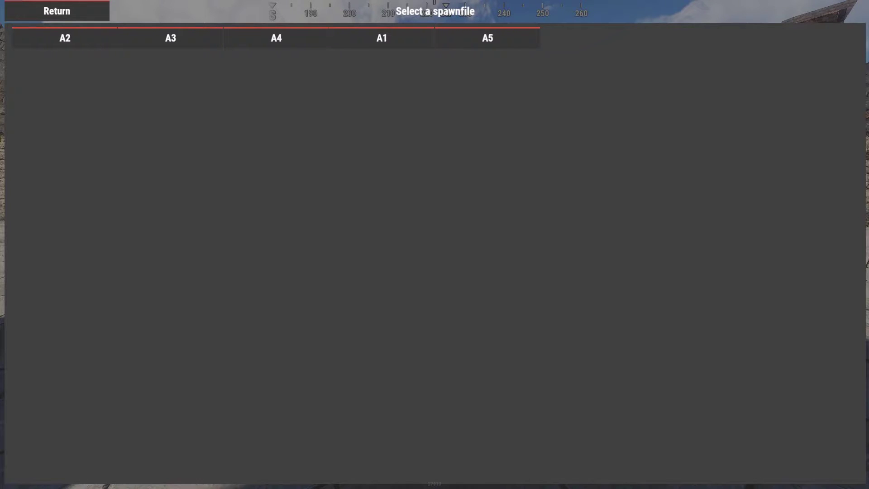
pyautogui.click(487, 38)
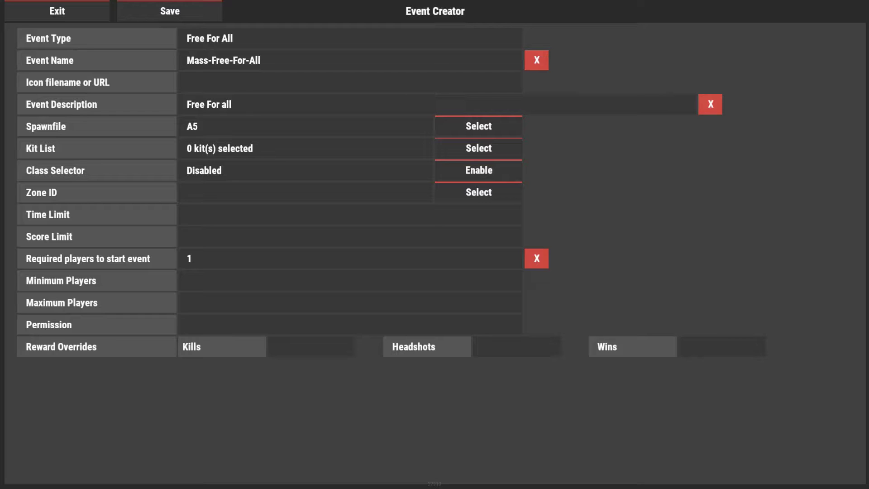
pyautogui.click(478, 148)
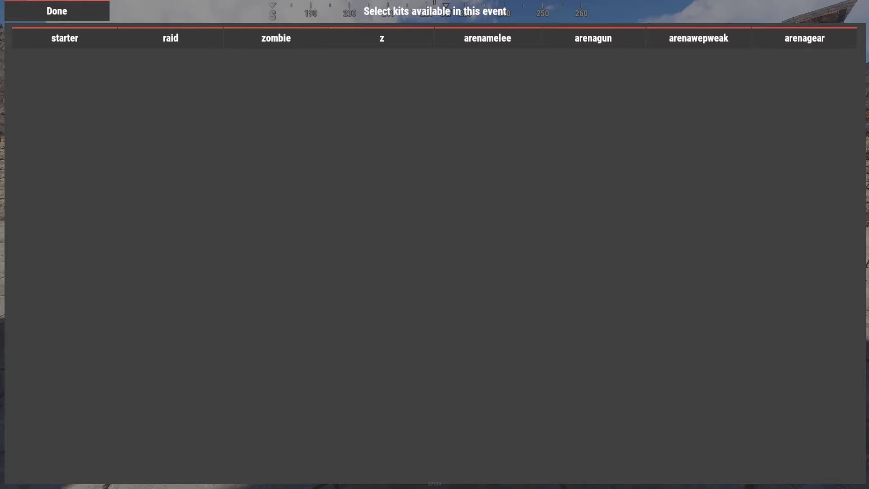
pyautogui.click(592, 38)
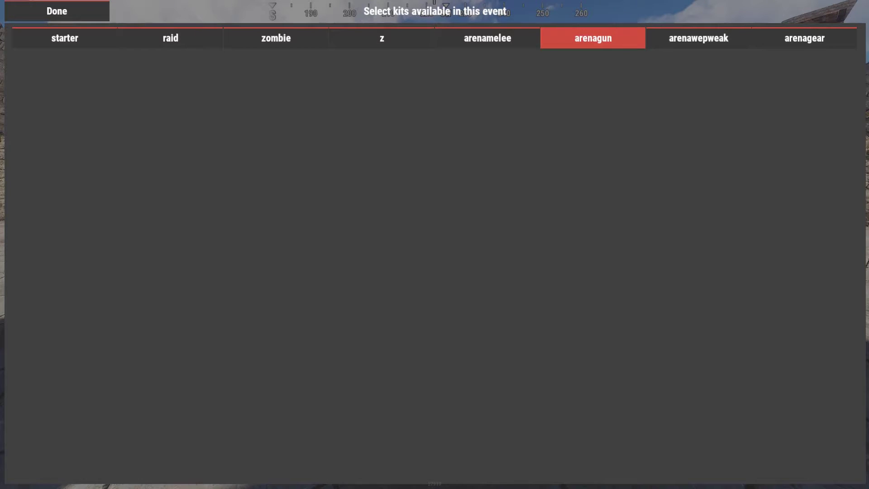
pyautogui.click(699, 38)
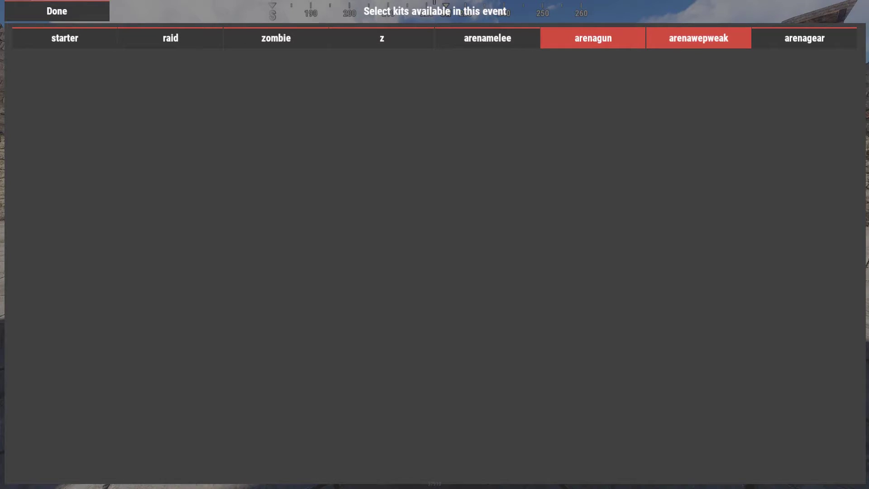
pyautogui.click(57, 11)
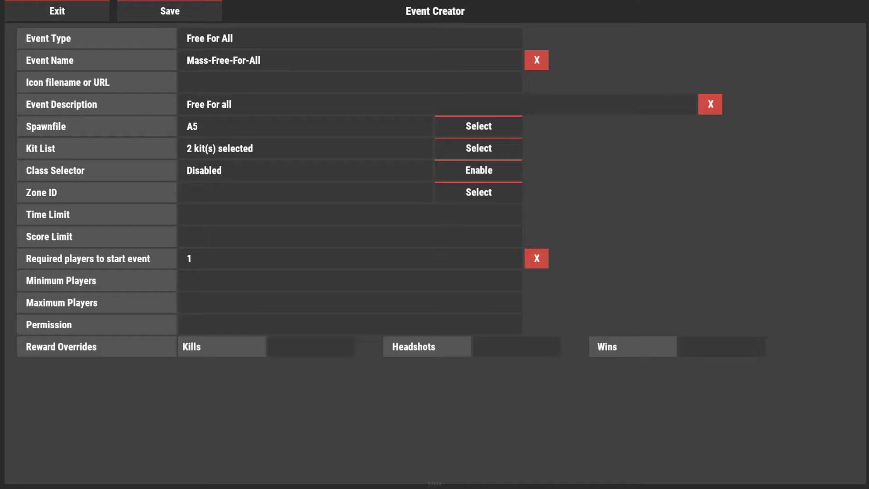
# Step: Enable the event's class selector and assign the arena zone 69633182 to the event
pyautogui.click(478, 170)
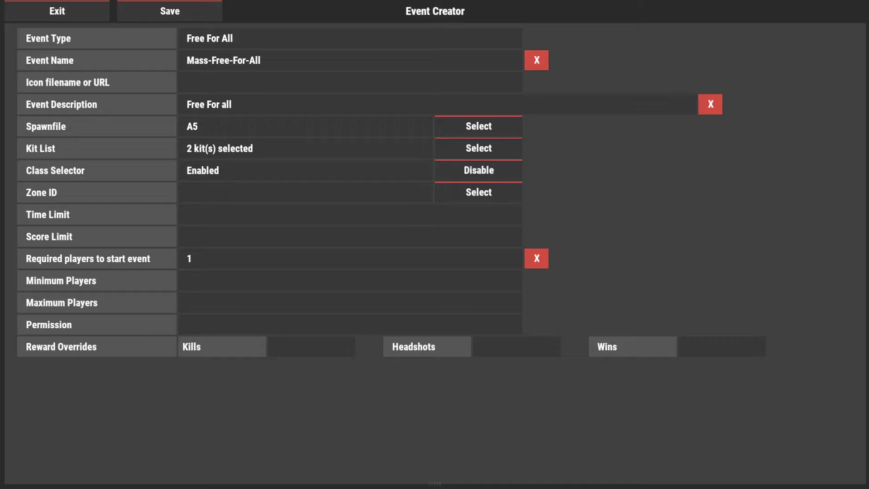
pyautogui.click(478, 192)
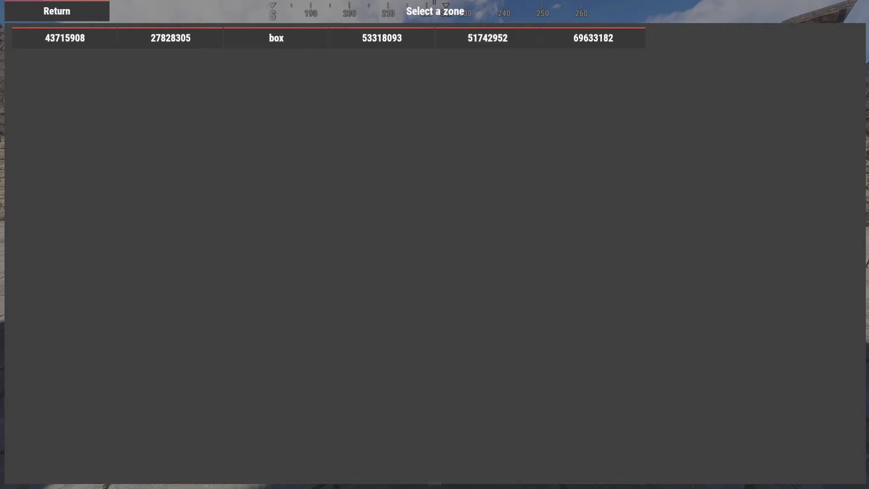
pyautogui.click(592, 38)
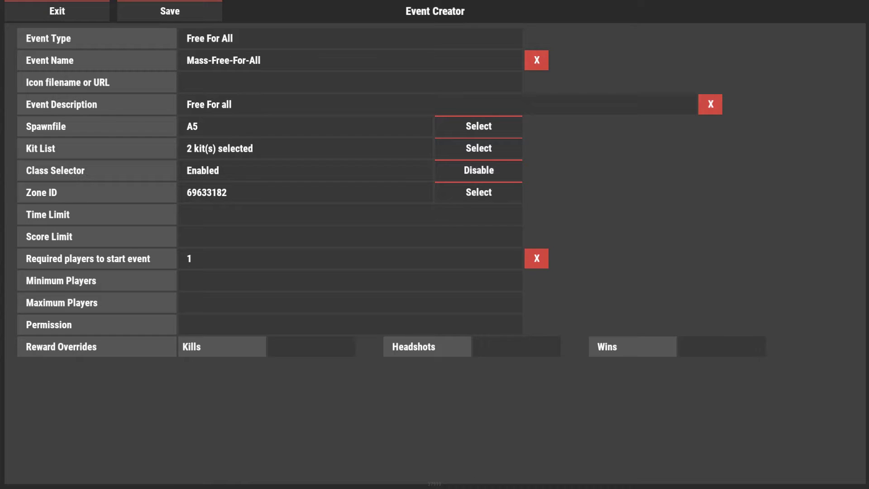
# Step: Set the event's time limit to 15 minutes and its score limit to 30
pyautogui.write('15')
pyautogui.press('Return')
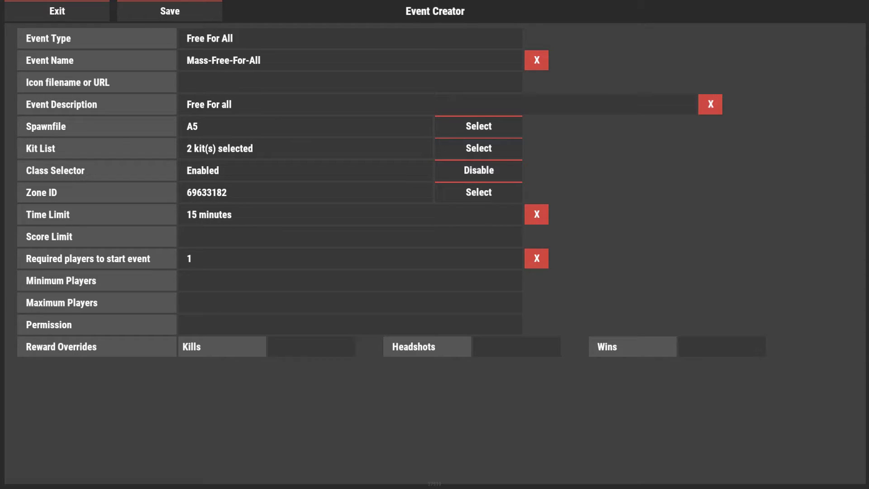
pyautogui.write('30')
pyautogui.press('Return')
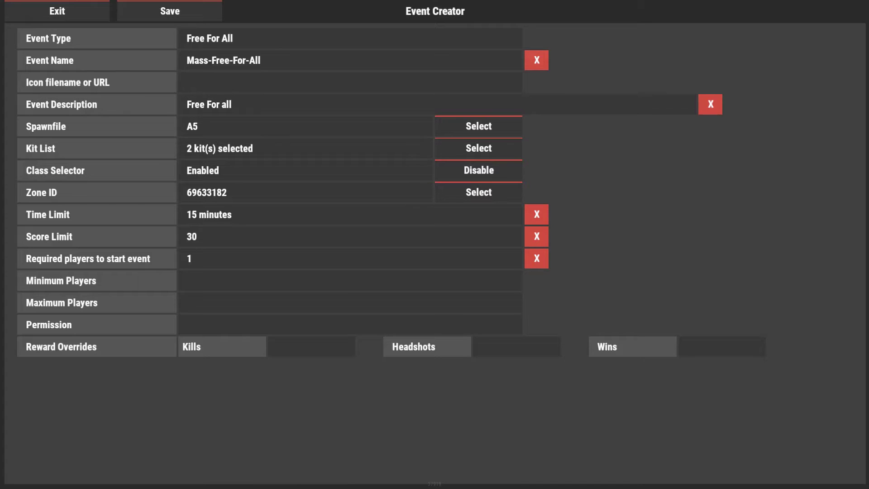
# Step: Set the players required to start the event, the minimum players and the maximum players to 6 each
pyautogui.click(536, 258)
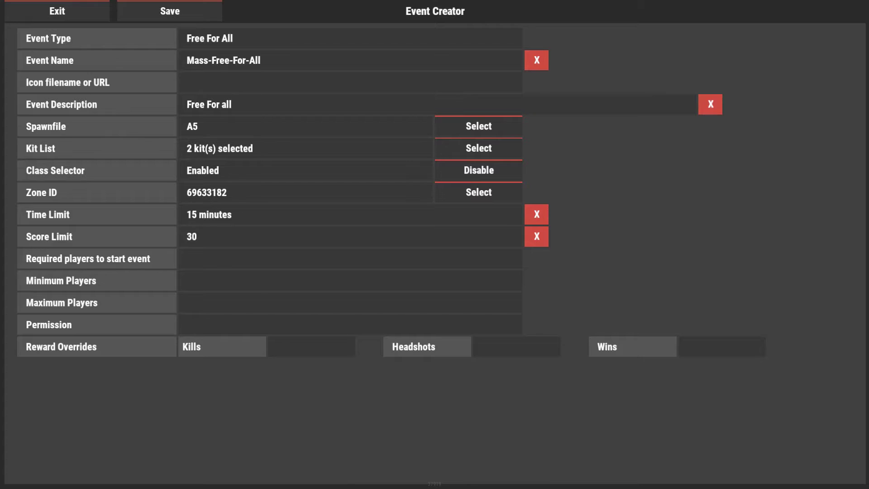
pyautogui.write('6')
pyautogui.press('Return')
pyautogui.write('6')
pyautogui.press('Return')
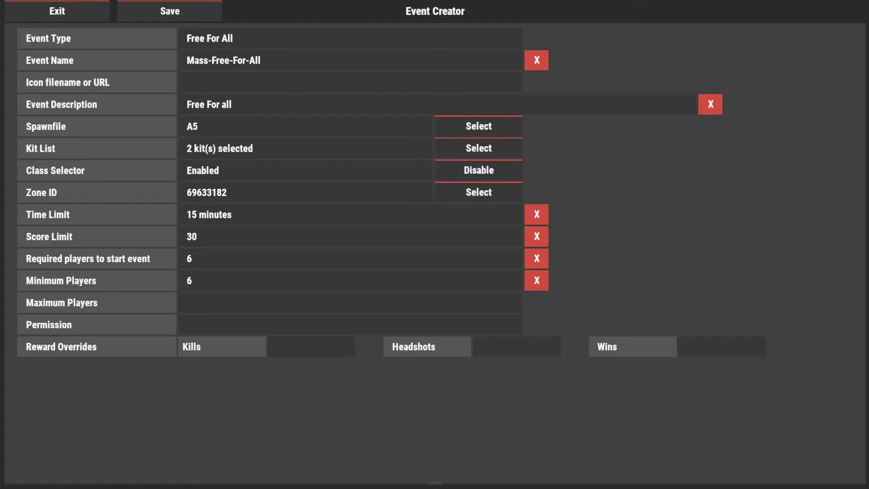
pyautogui.write('6')
pyautogui.press('Return')
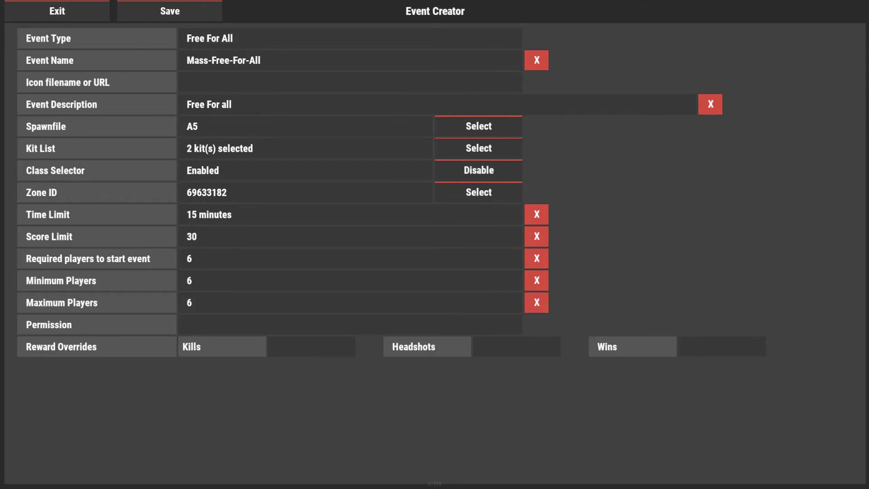
# Step: Save the Mass-Free-For-All event and open the arena event menu with its chat command
pyautogui.click(169, 11)
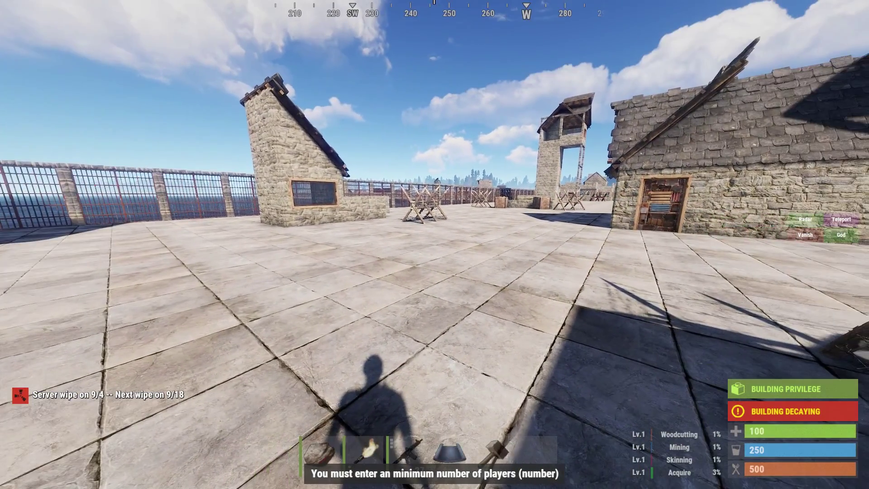
pyautogui.write('t/event')
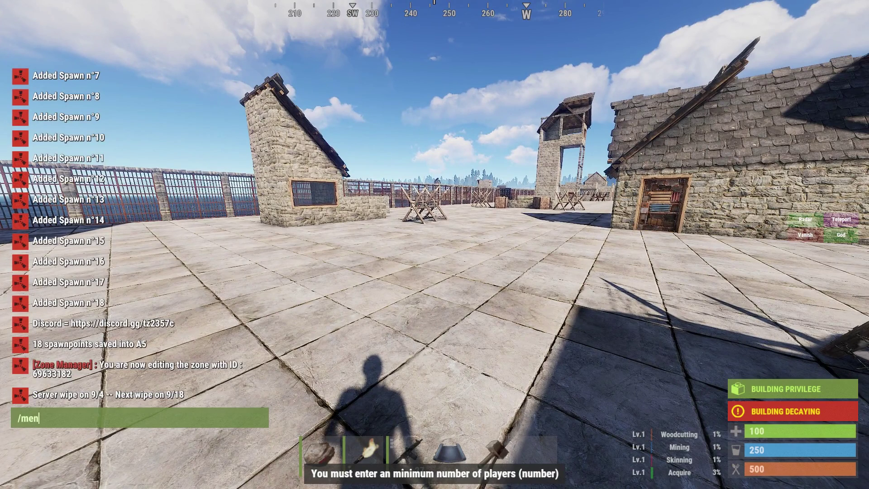
pyautogui.press('Return')
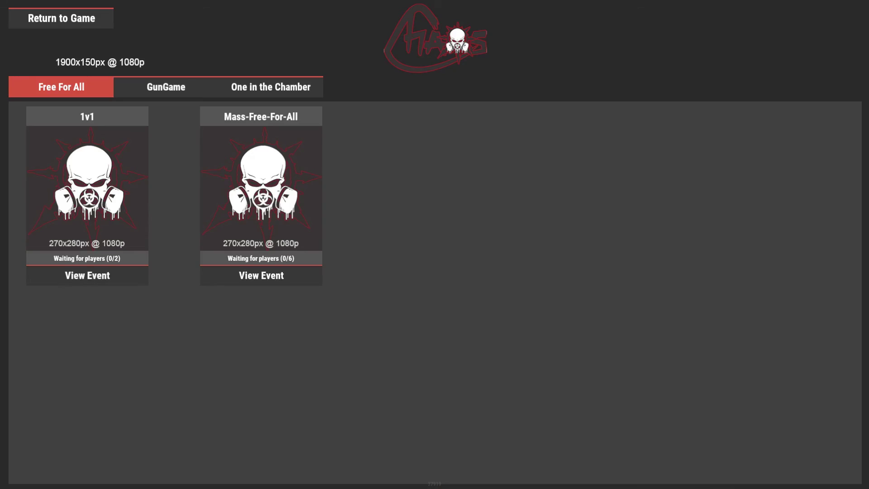